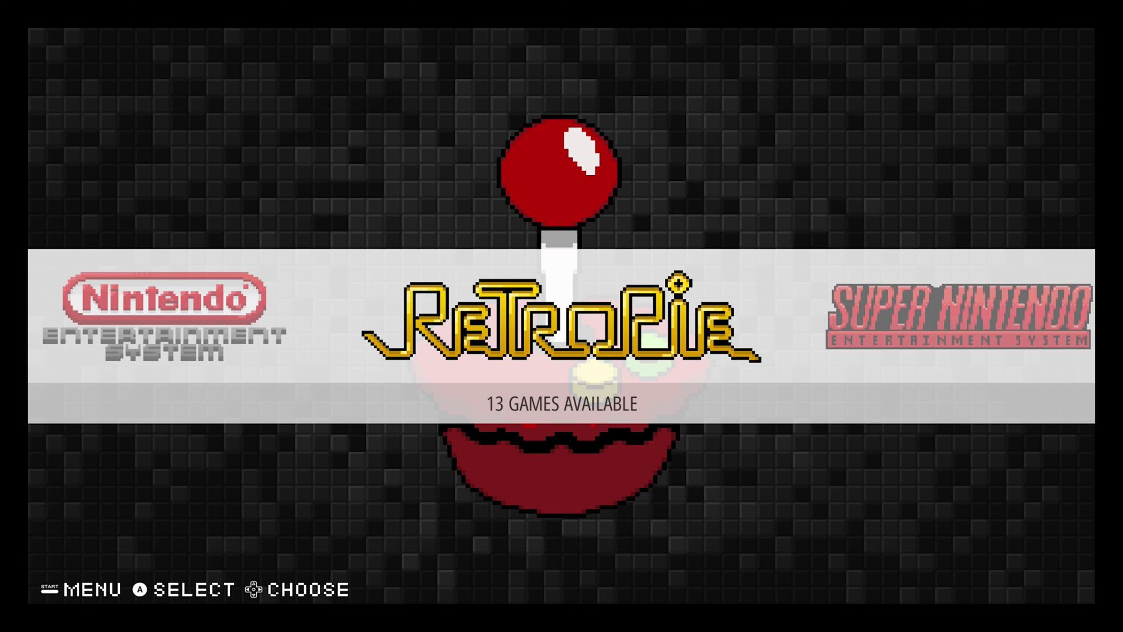
Look through EmulationStation's built-in scraper settings from the main menu, down to the scrape-now option
key("Return")
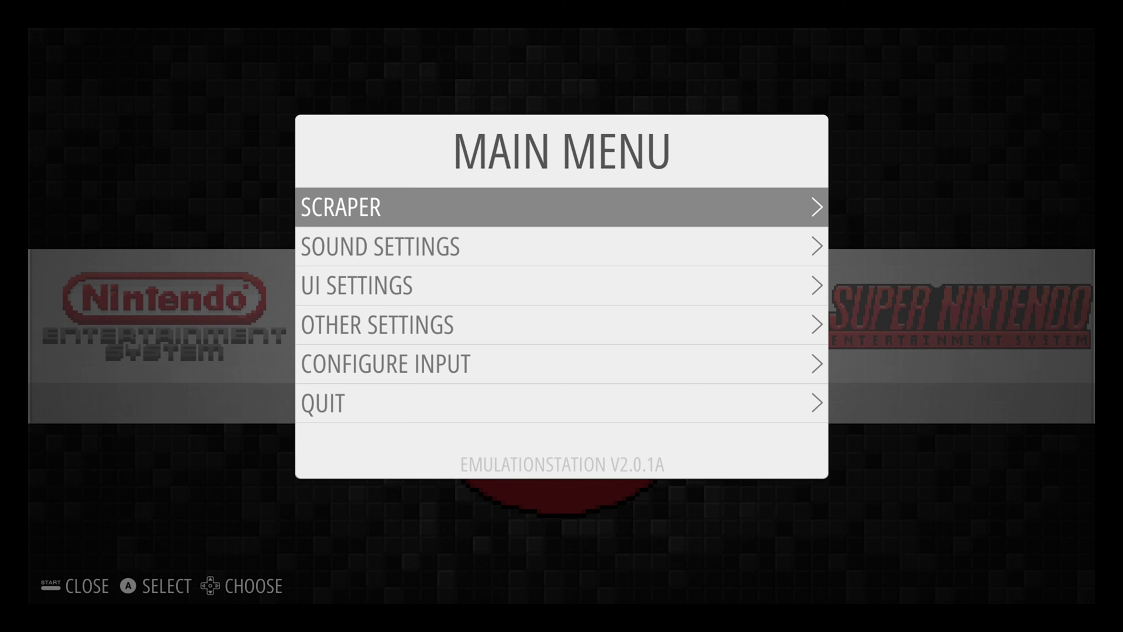
key("Return")
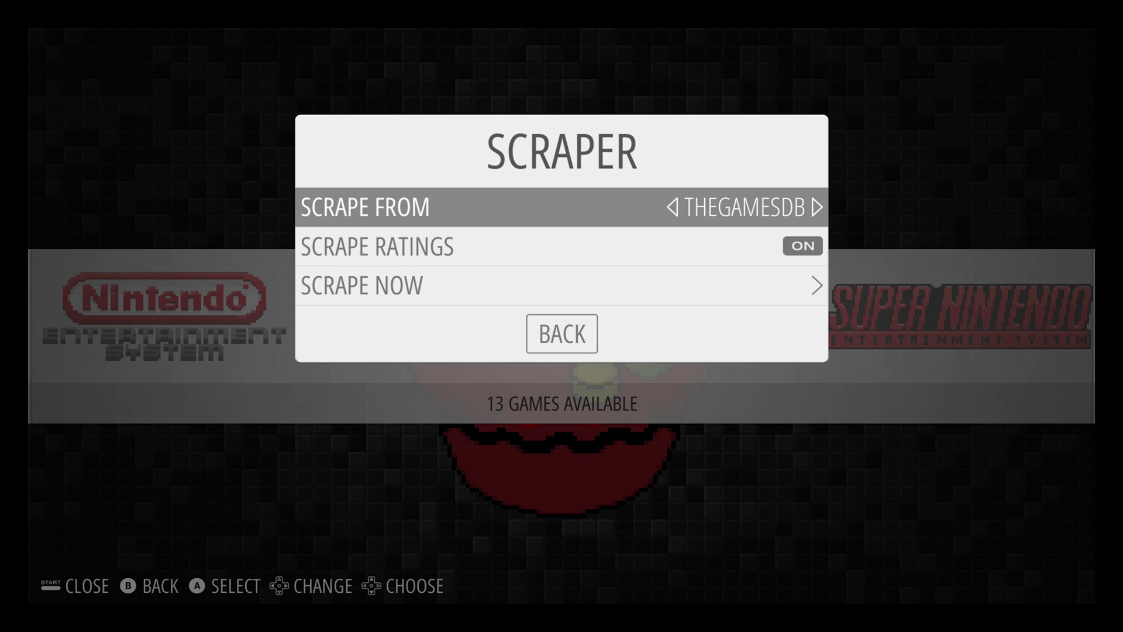
key("Down")
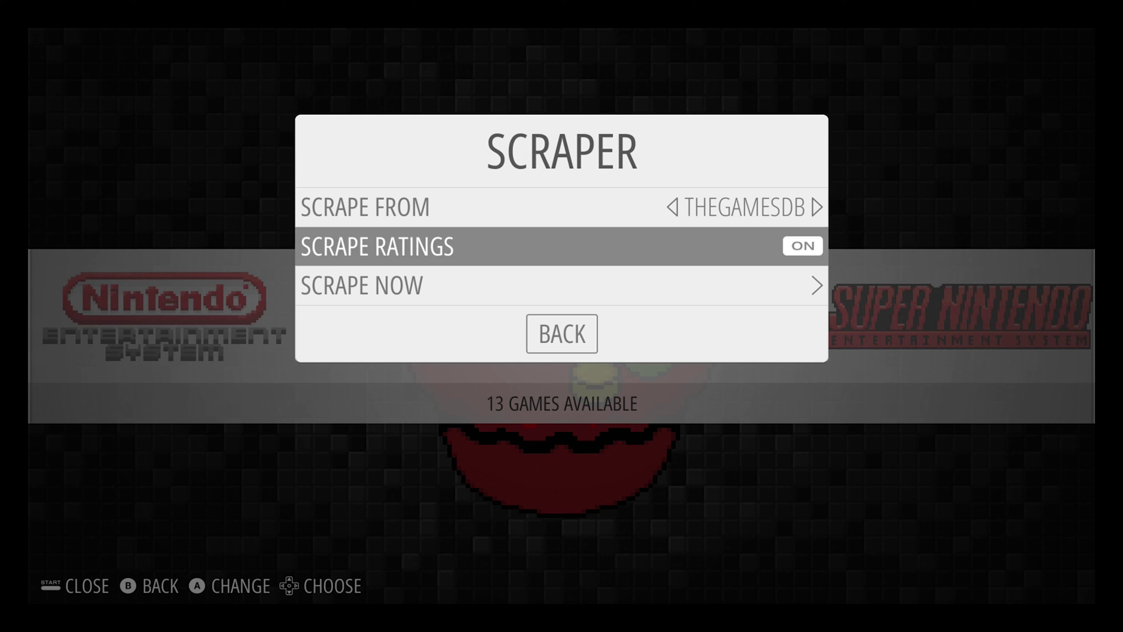
key("Down")
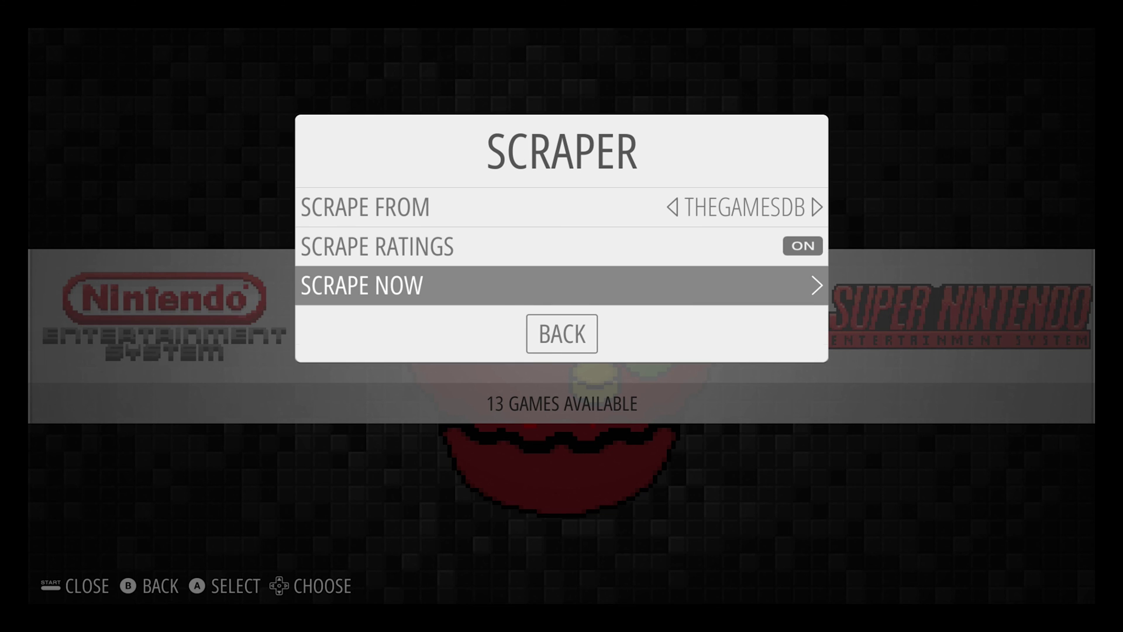
Close the scraper settings without scraping and change the shell into the RetroPie-Setup folder
key("Escape")
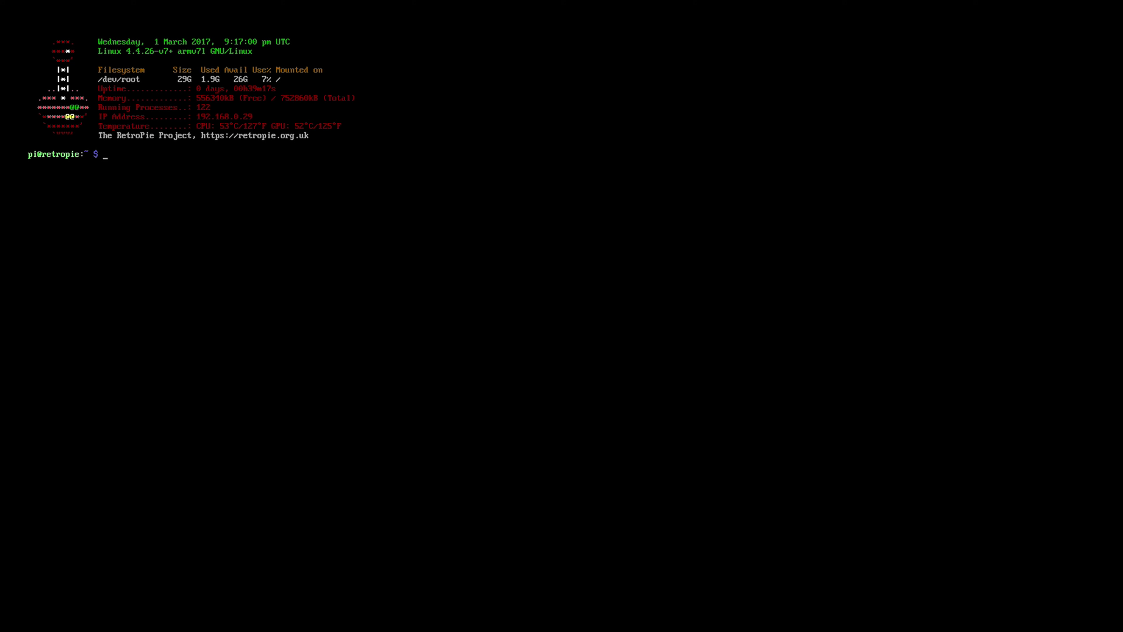
type("d R")
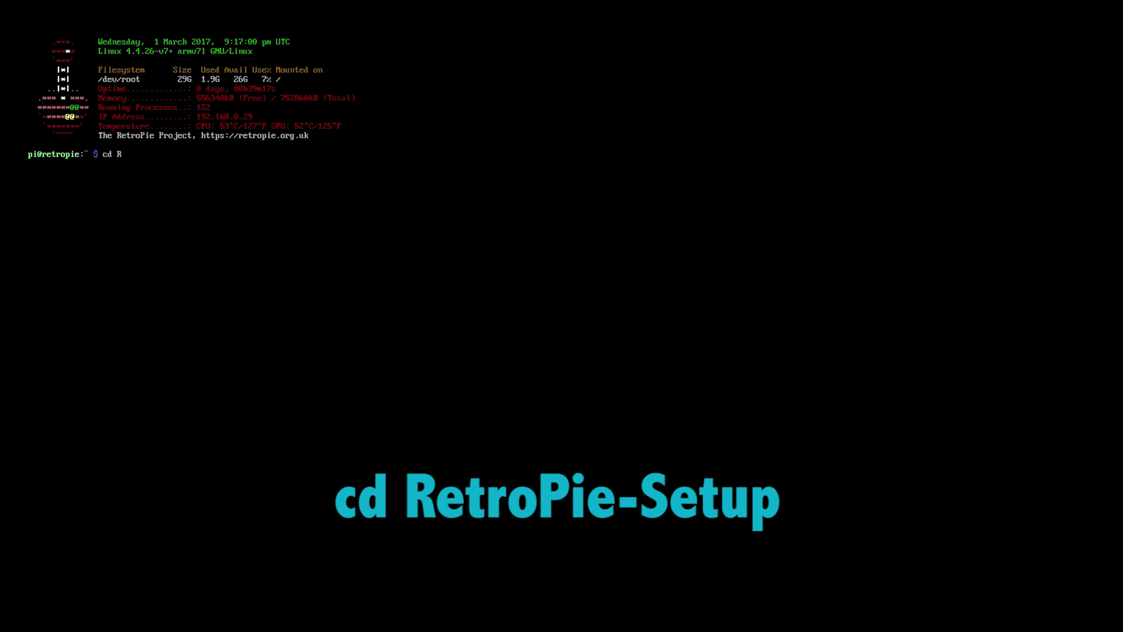
type("etroPie-Setup")
key("Return")
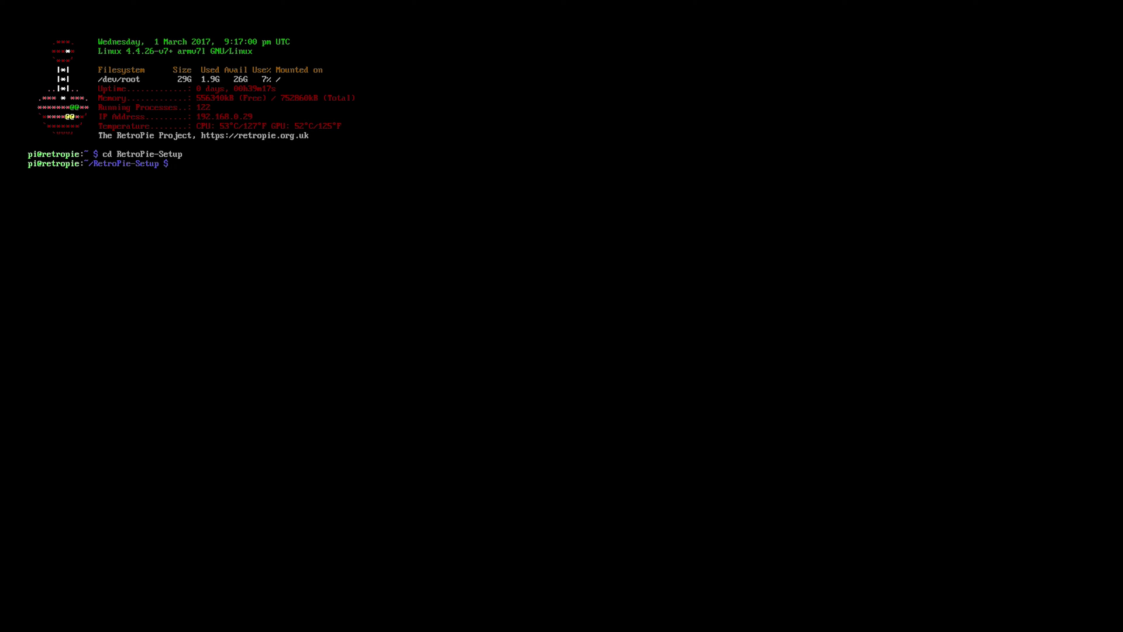
Run sudo ./retropie_setup.sh, correcting the mistyped script name
type("sudo")
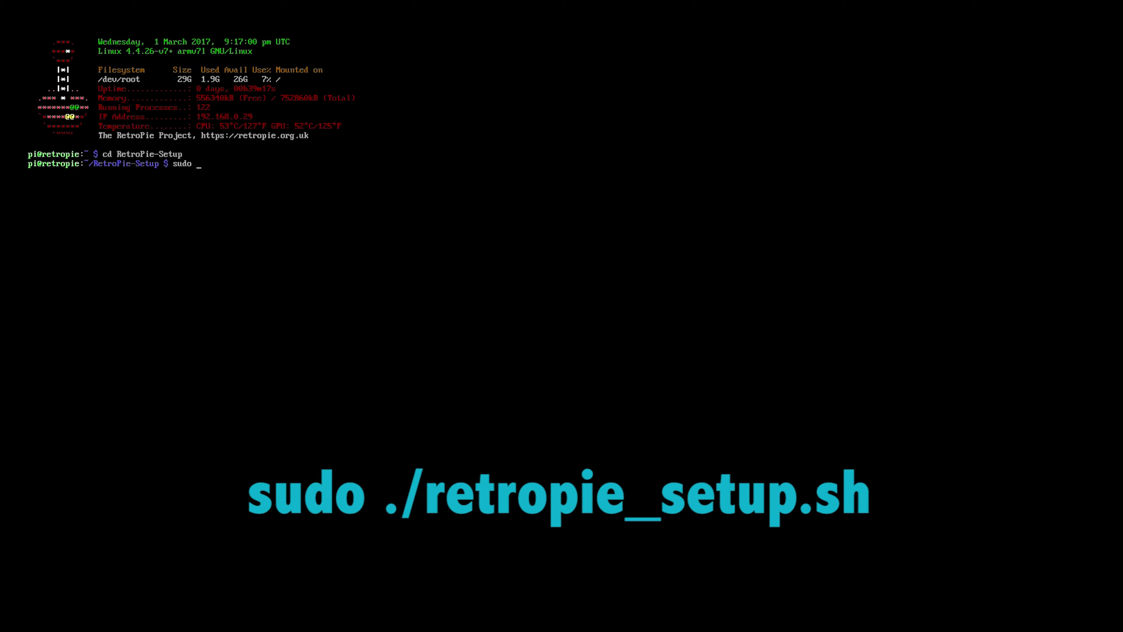
type(" ./retropie_sert")
key("BackSpace")
key("BackSpace")
type("etup.sh")
key("Return")
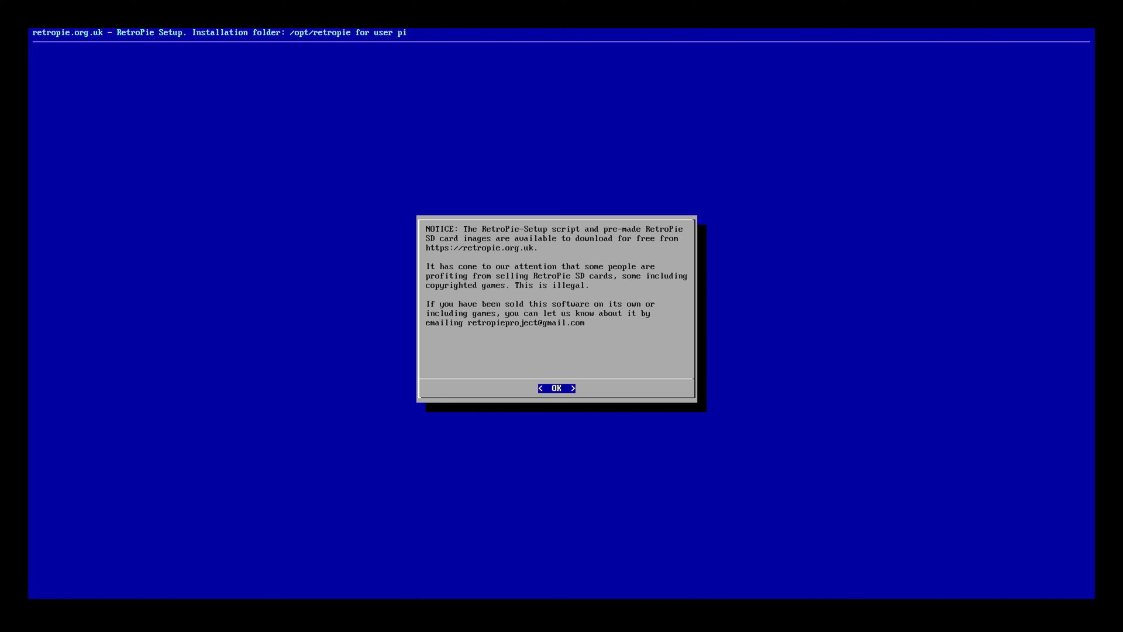
Dismiss the opening notice and highlight Configuration / tools in the main menu
key("Return")
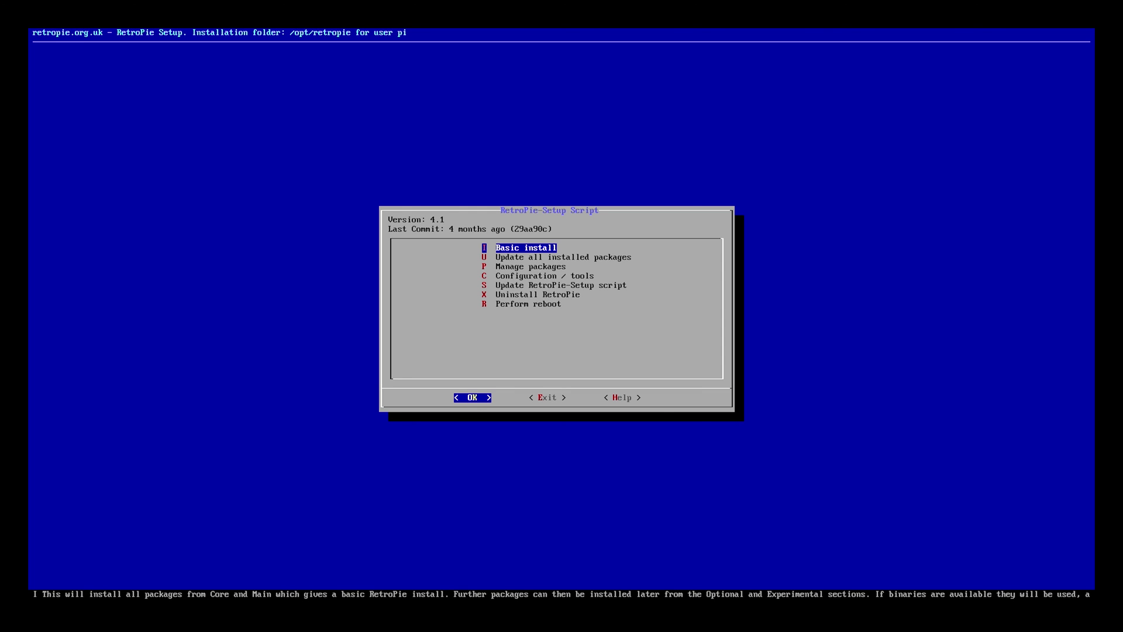
key("Down")
key("Down")
key("Down")
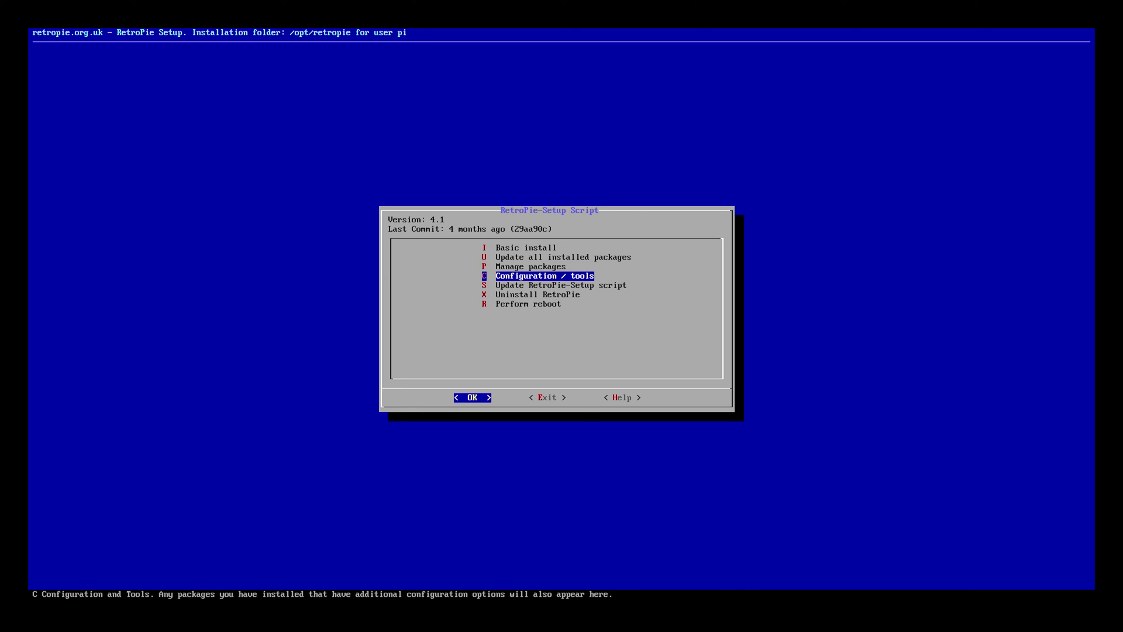
In Configuration / tools, select 821 scraper and install it with its golang dependency
key("Return")
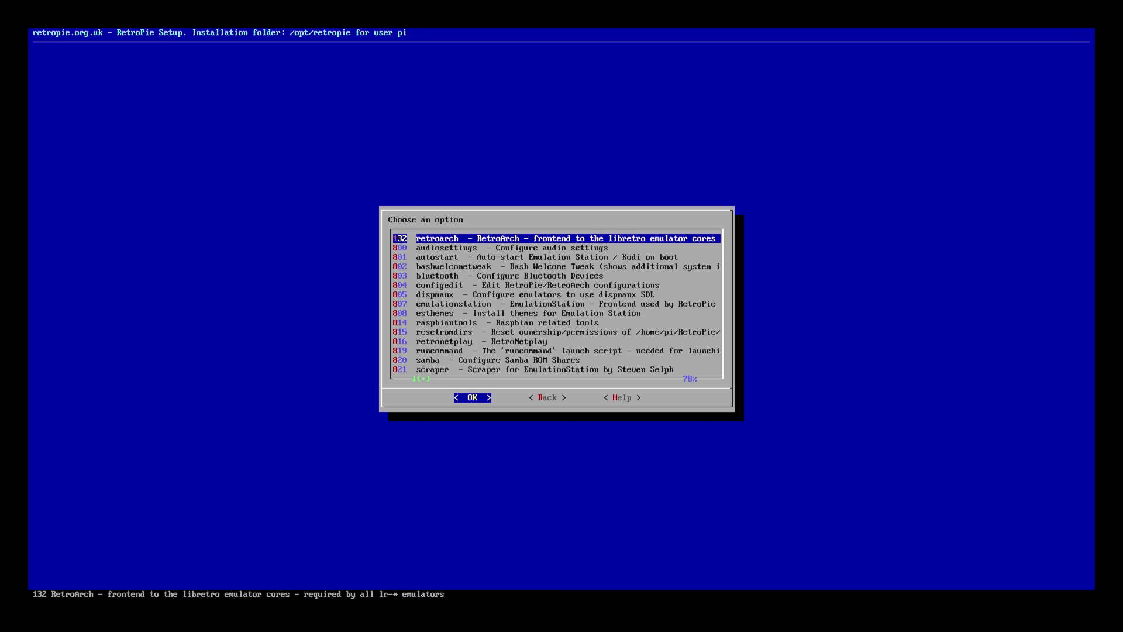
key("Down")
key("Down")
key("Down")
key("Down")
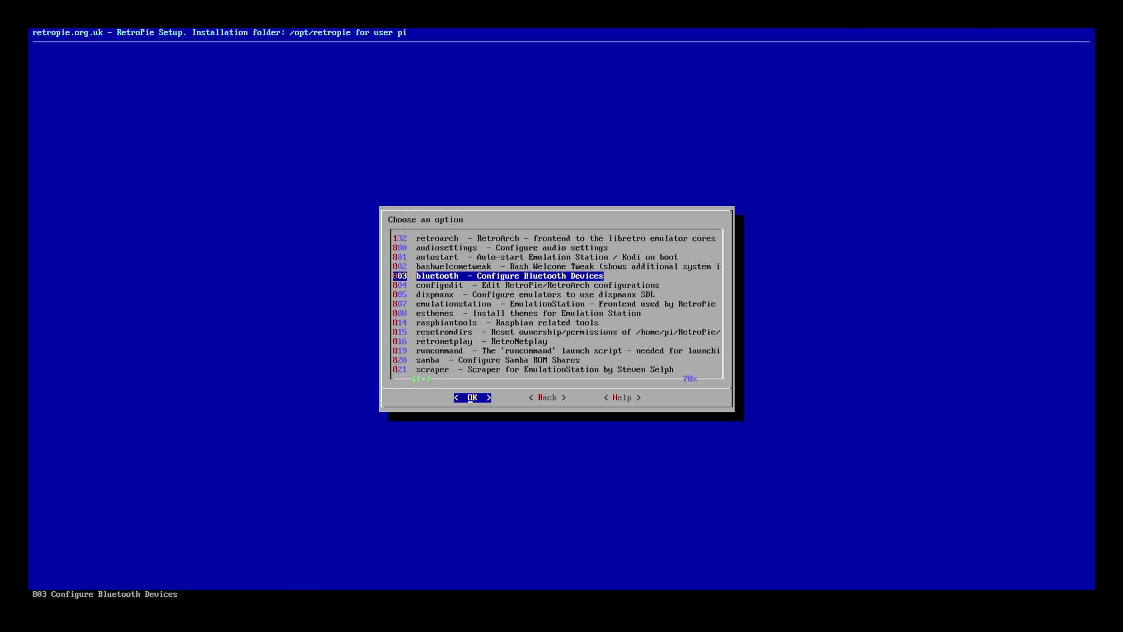
key("Down")
key("Down")
key("Down")
key("Down")
key("Down")
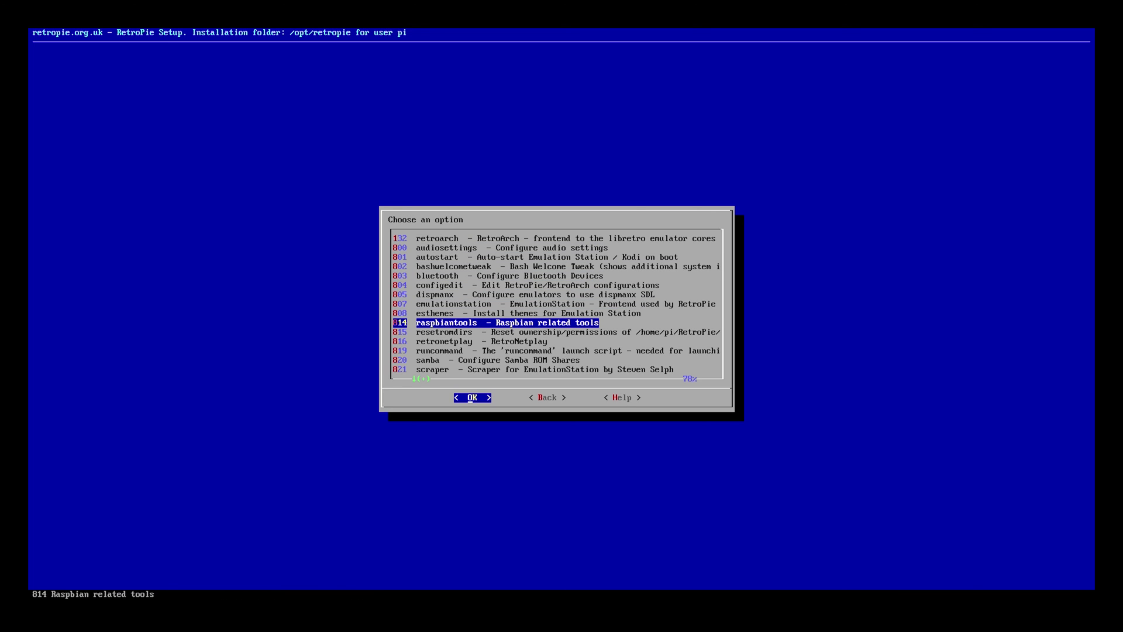
key("Down")
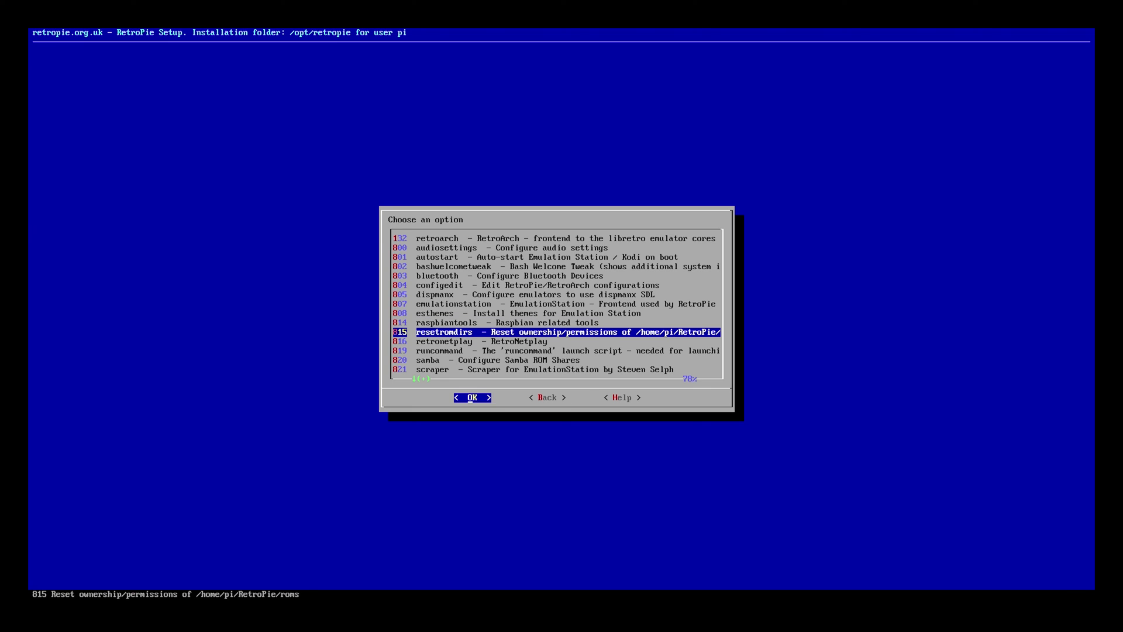
key("Down")
key("Down")
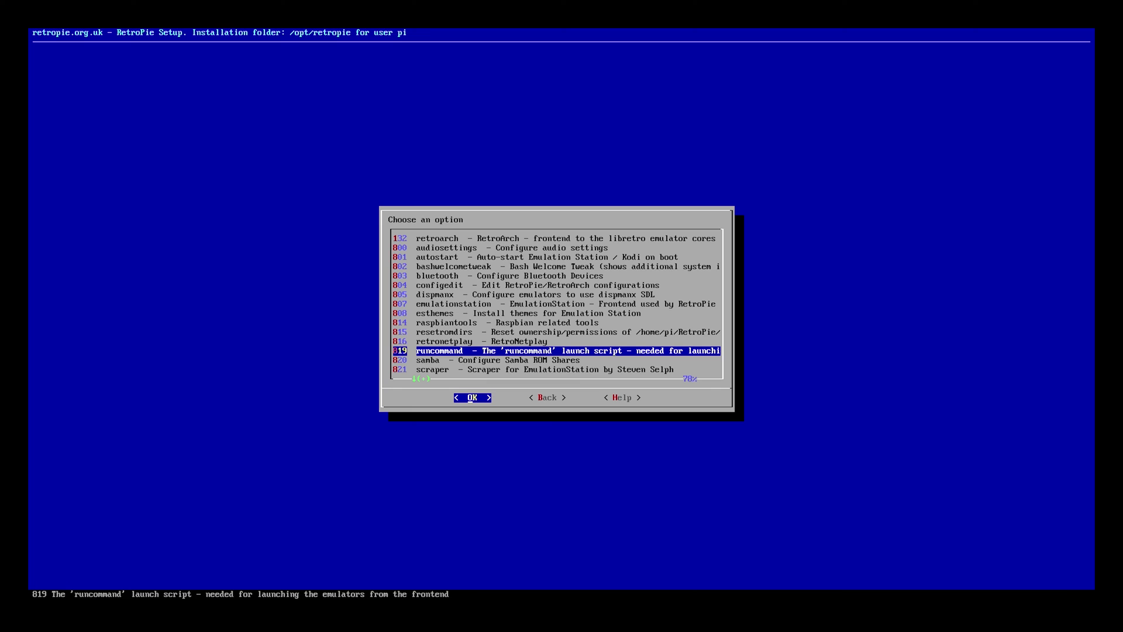
key("Down")
key("Down")
key("Down")
key("Down")
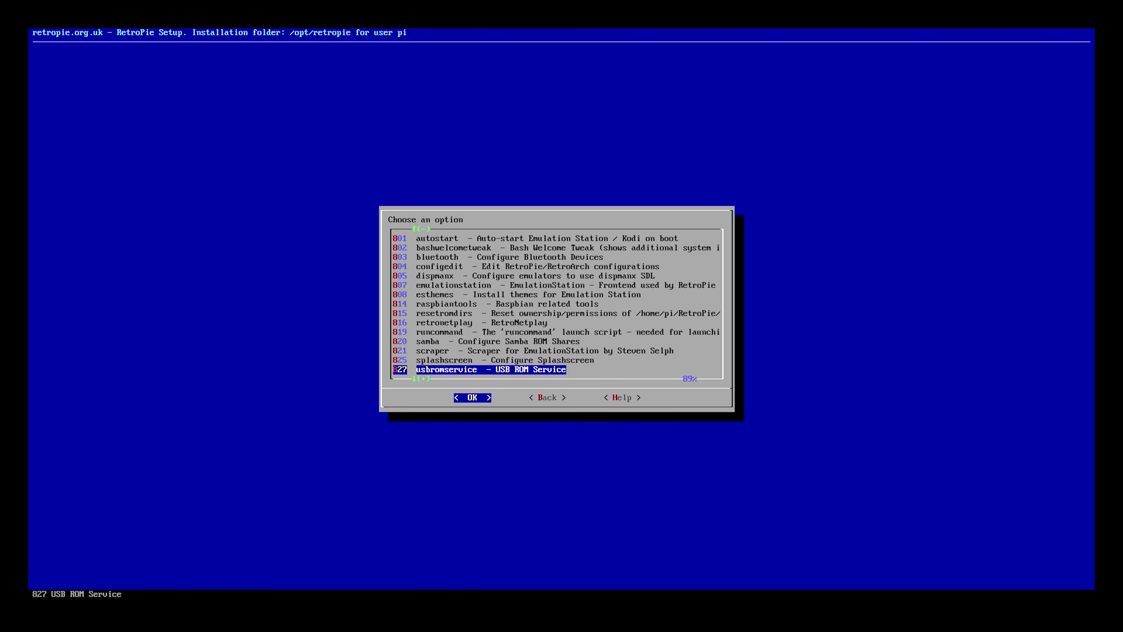
key("Down")
key("Down")
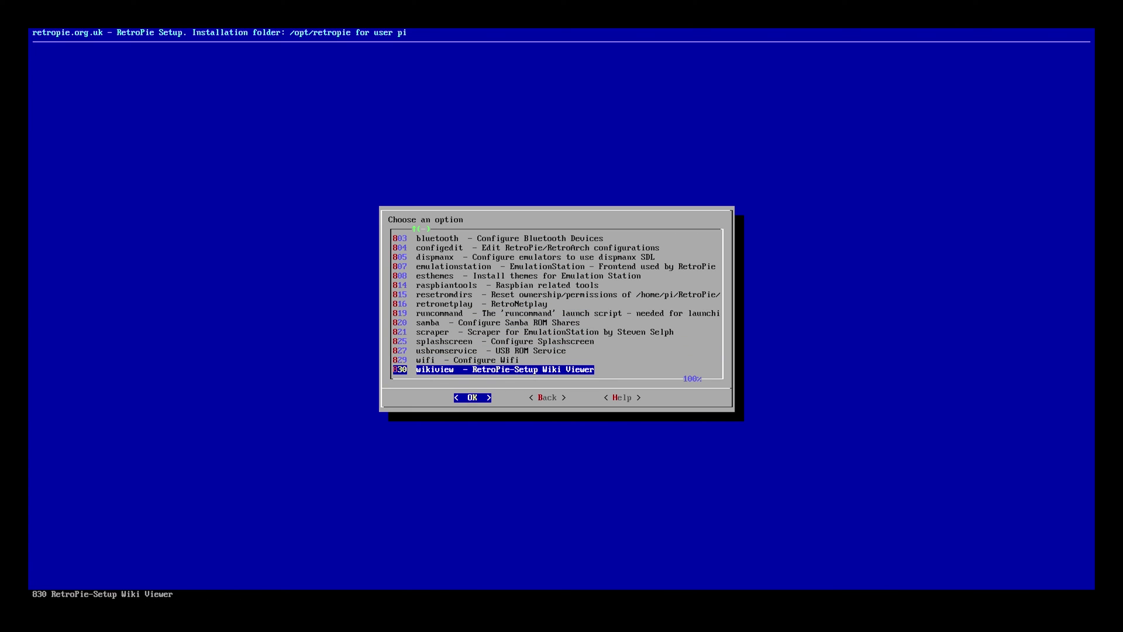
key("Up")
key("Up")
key("Up")
key("Up")
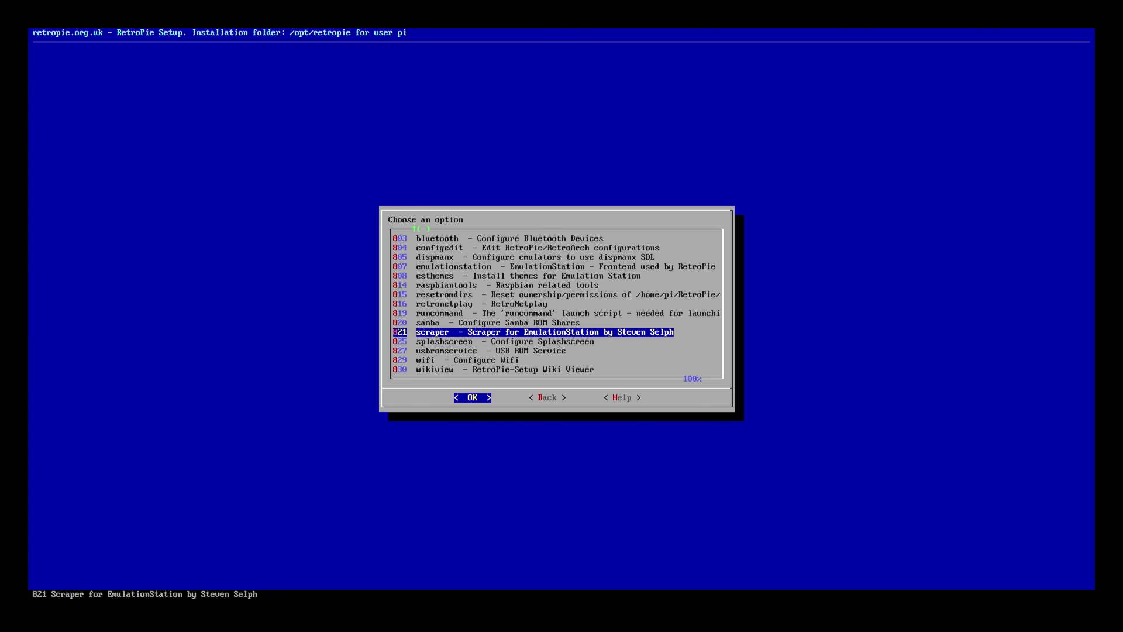
key("Up")
key("Down")
key("Return")
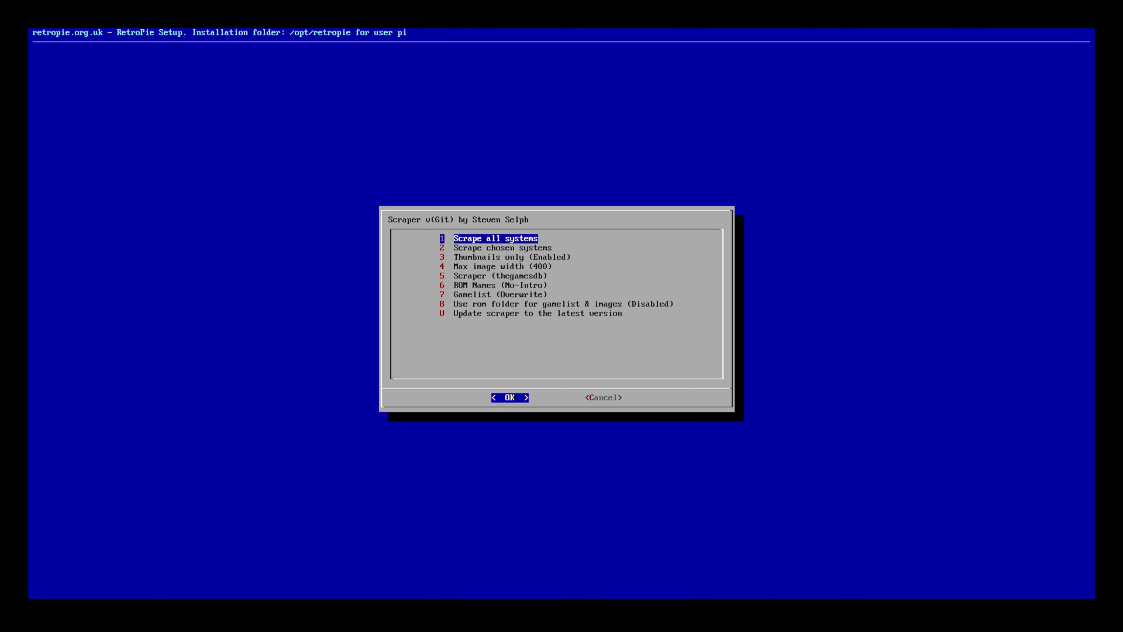
Review the scraper options: 400 max image width, thegamesdb source, No-Intro ROM names, rom-folder gamelist disabled
key("Down")
key("Down")
key("Down")
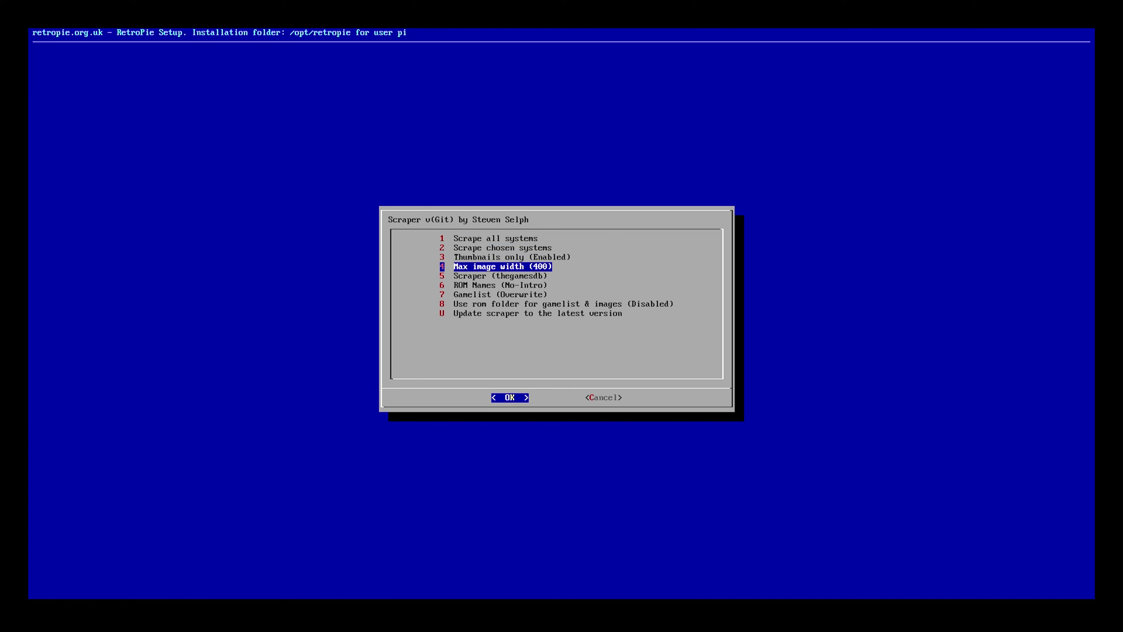
key("Down")
key("Up")
key("Up")
key("Up")
key("Up")
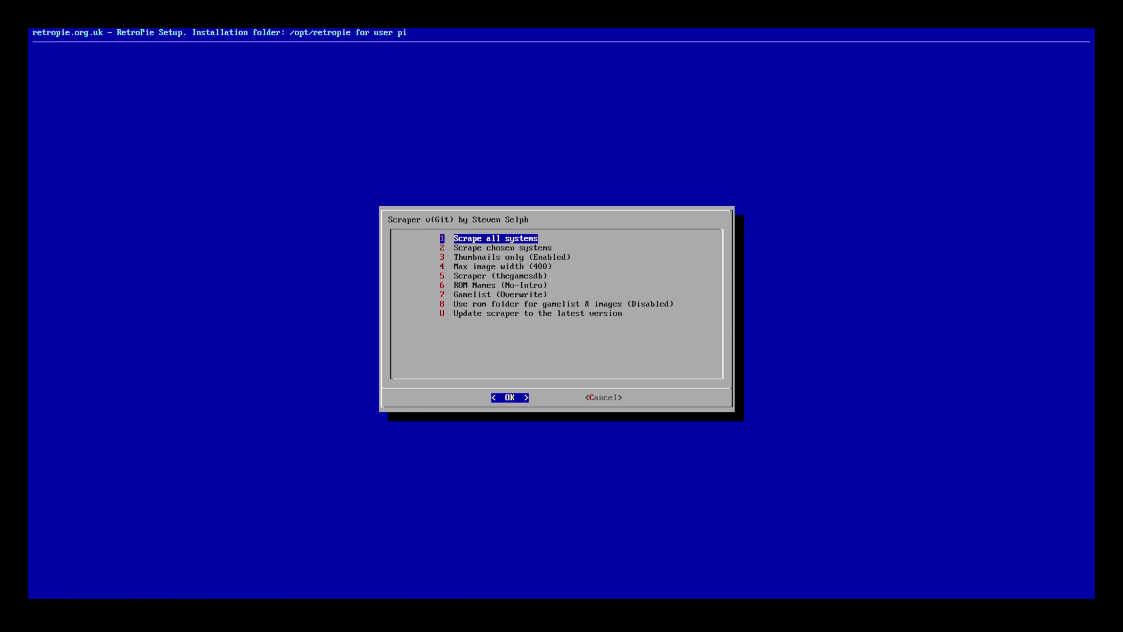
key("Down")
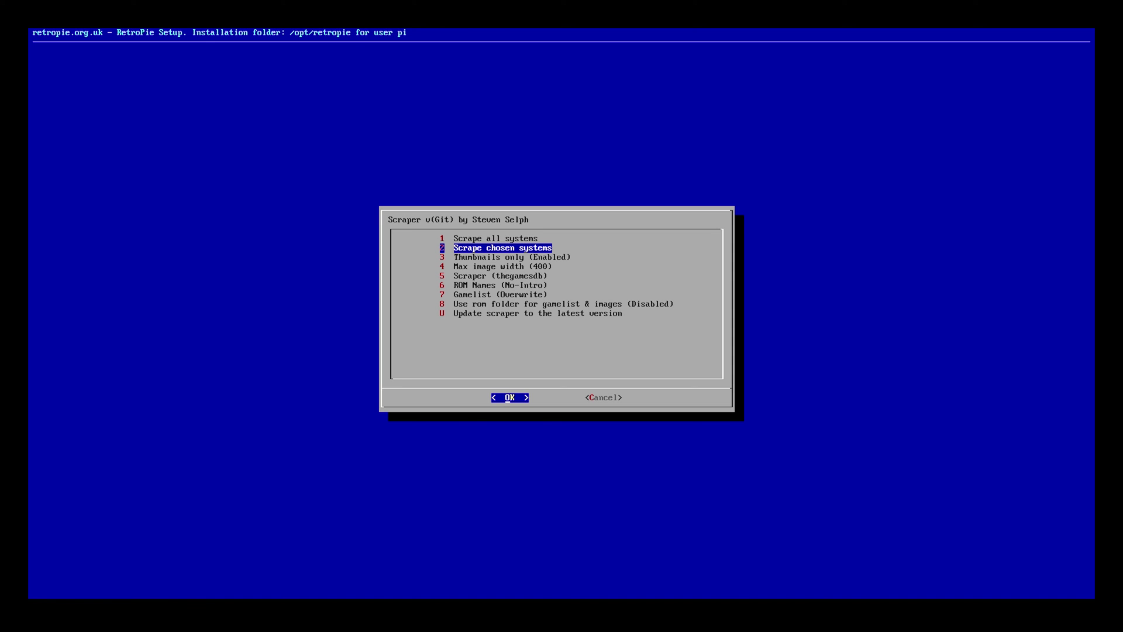
key("Down")
key("Down")
key("Down")
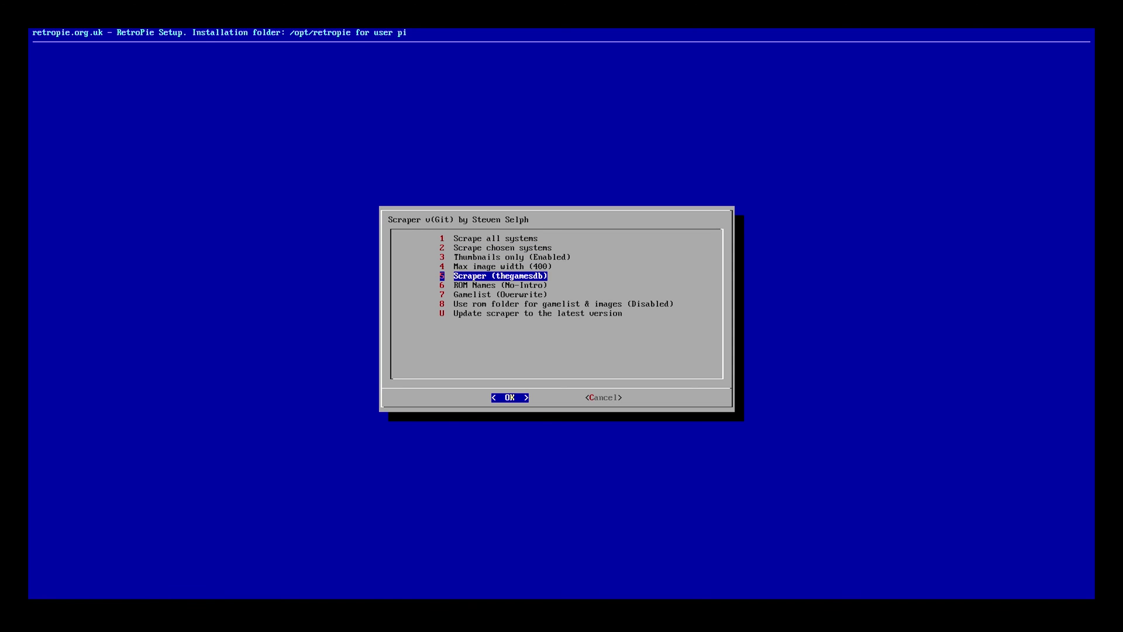
key("Down")
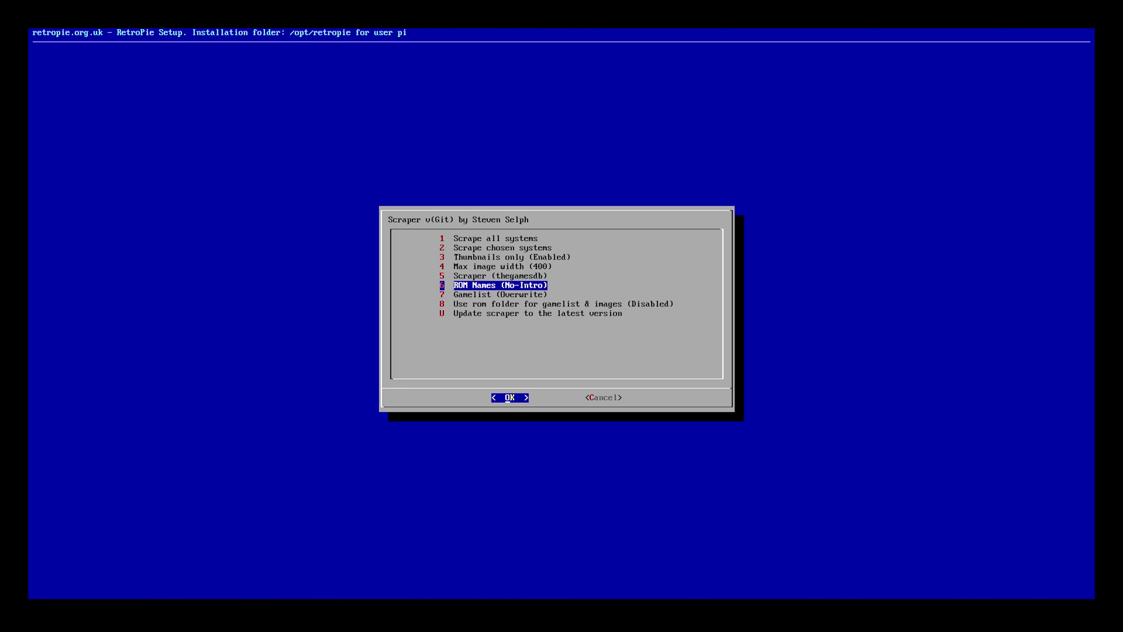
key("Down")
key("Down")
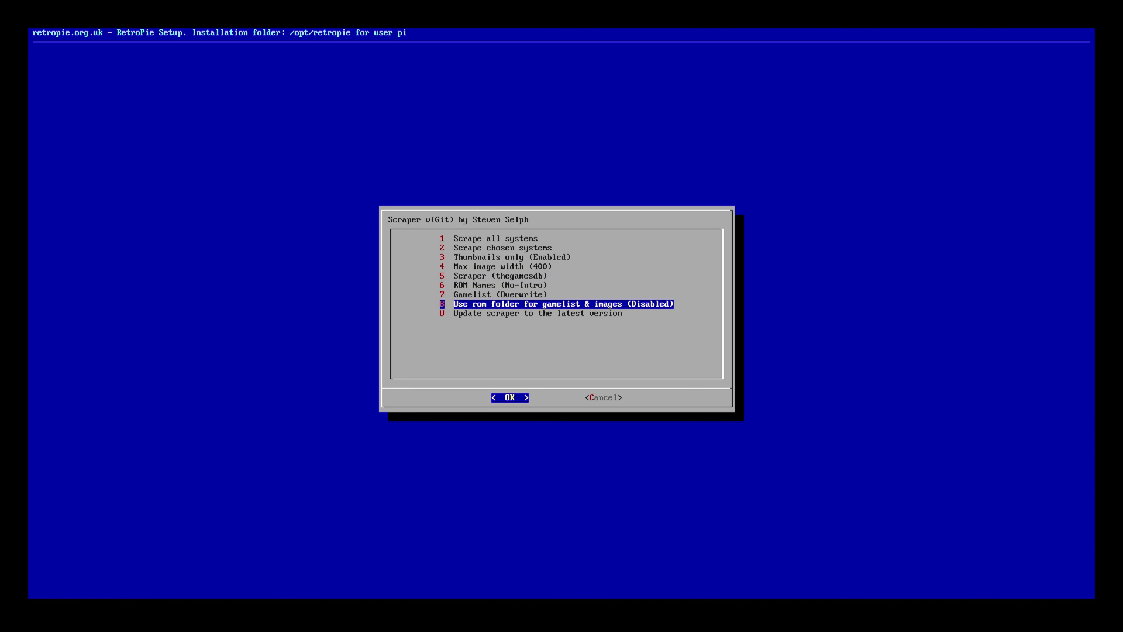
key("Up")
key("Up")
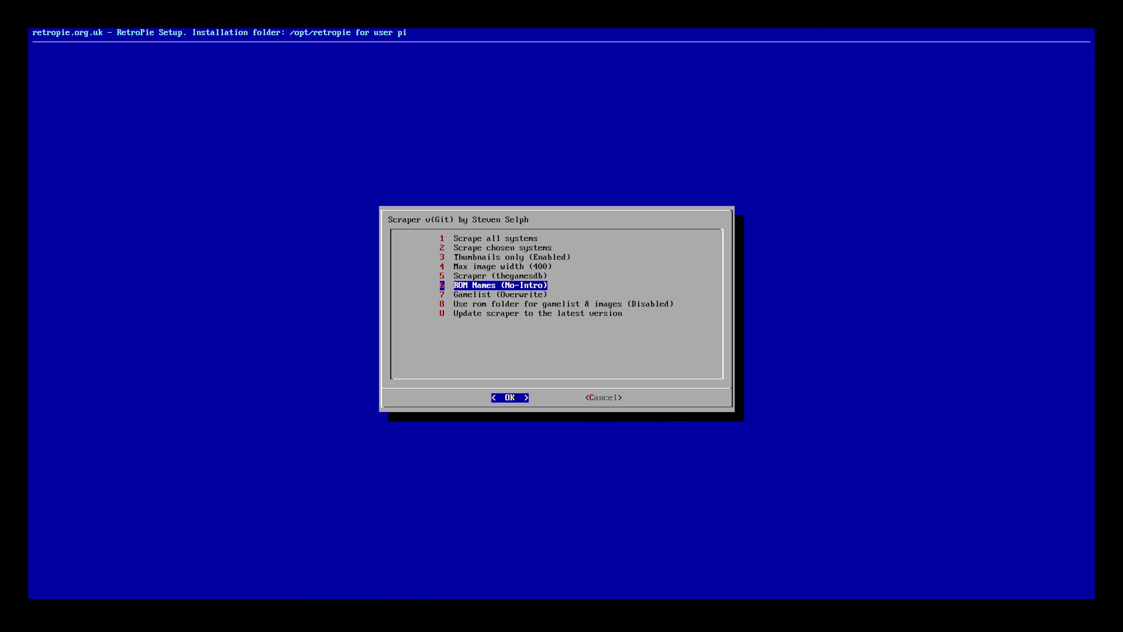
key("Up")
key("Up")
key("Up")
key("Up")
key("Up")
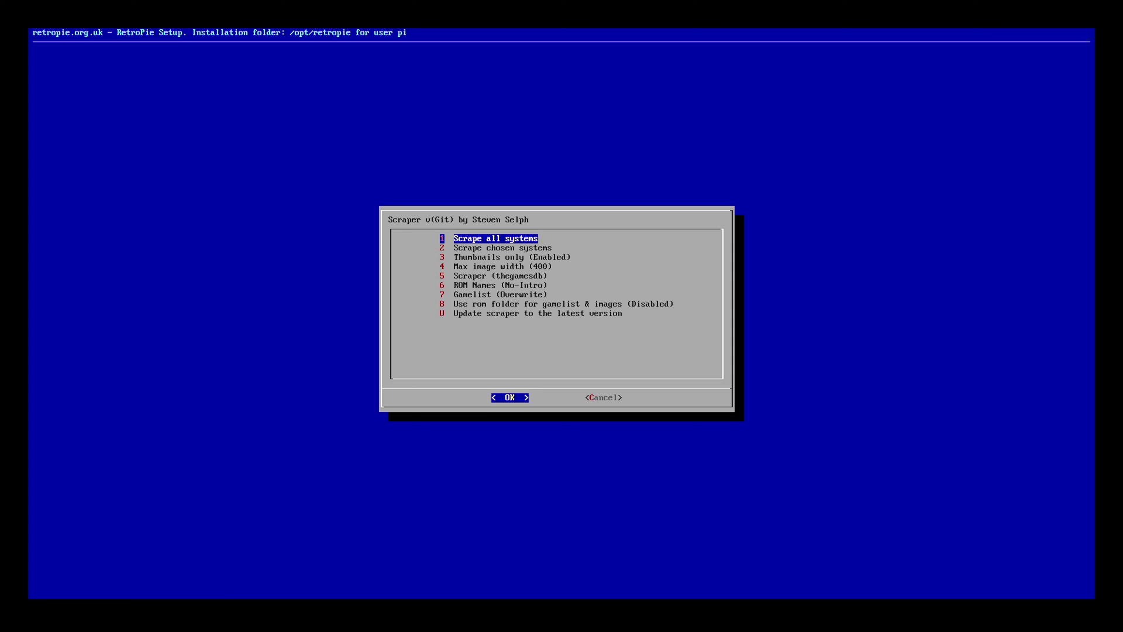
Run 'Scrape all systems' and wait for the 'ROMS have been scraped' confirmation
key("Return")
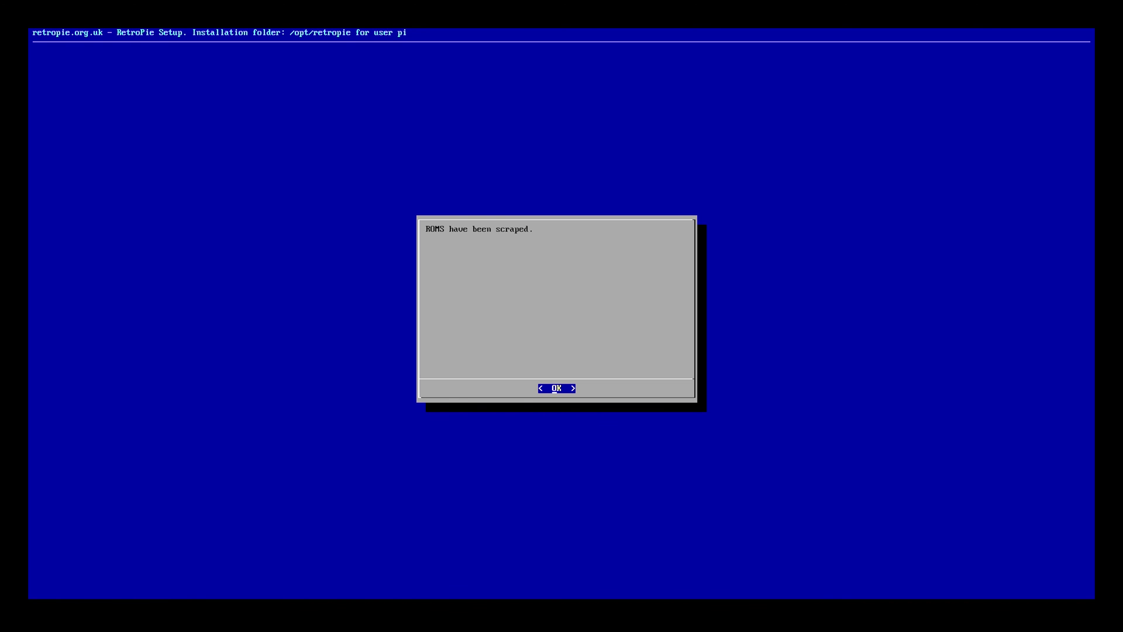
Acknowledge the scraping-finished message and move to Cancel to leave the scraper menu
key("Return")
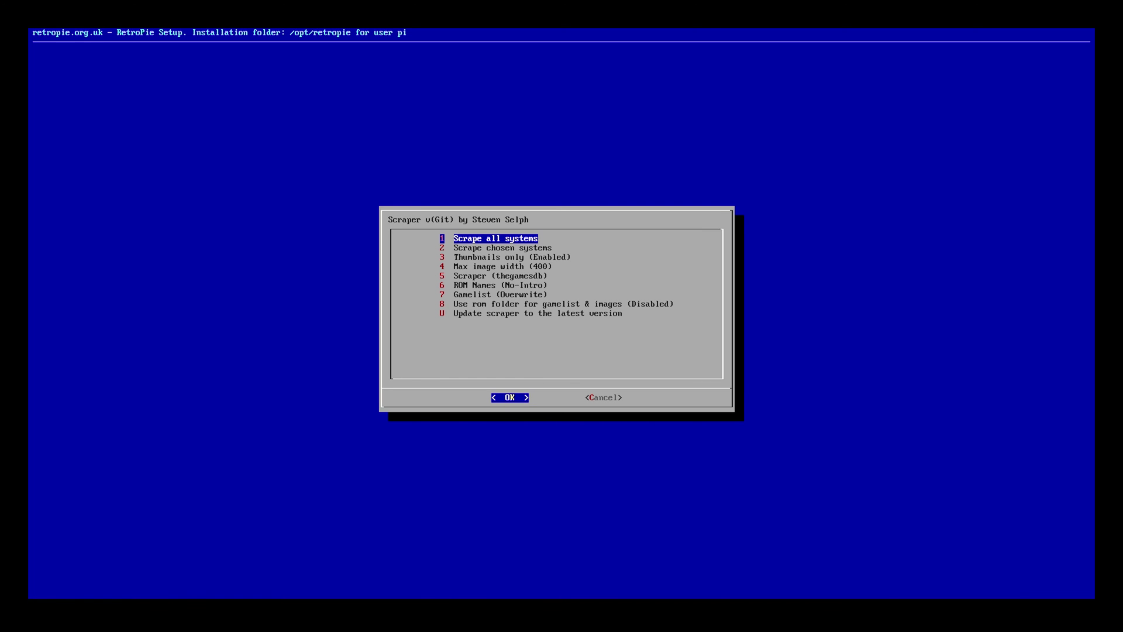
key("Tab")
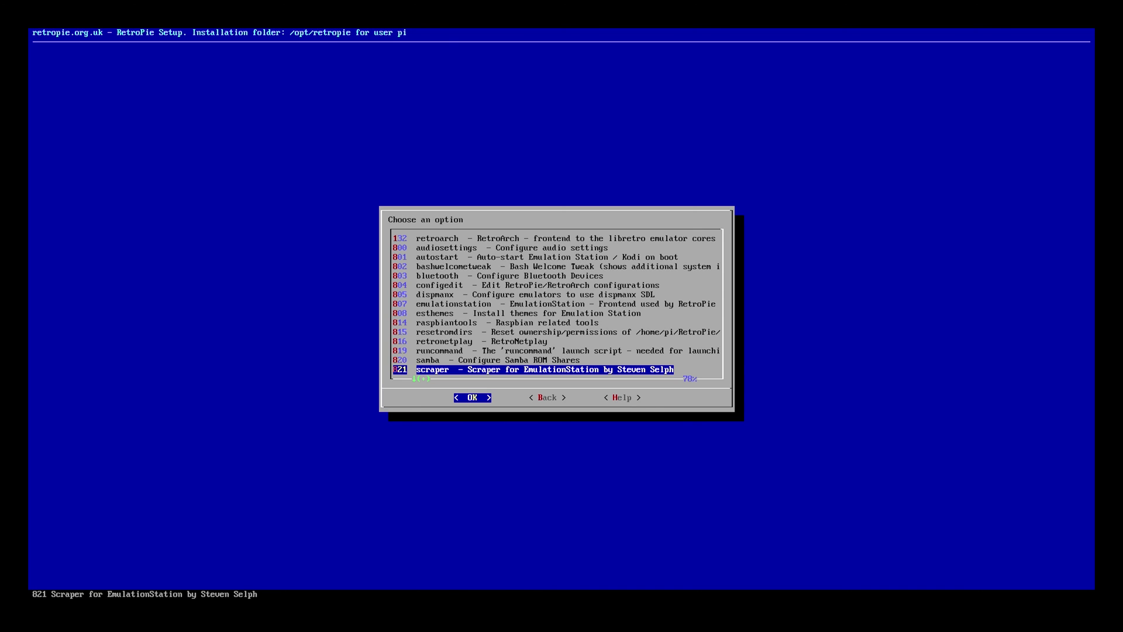
Go back to the main setup menu and exit the script to EmulationStation
key("Right")
key("Return")
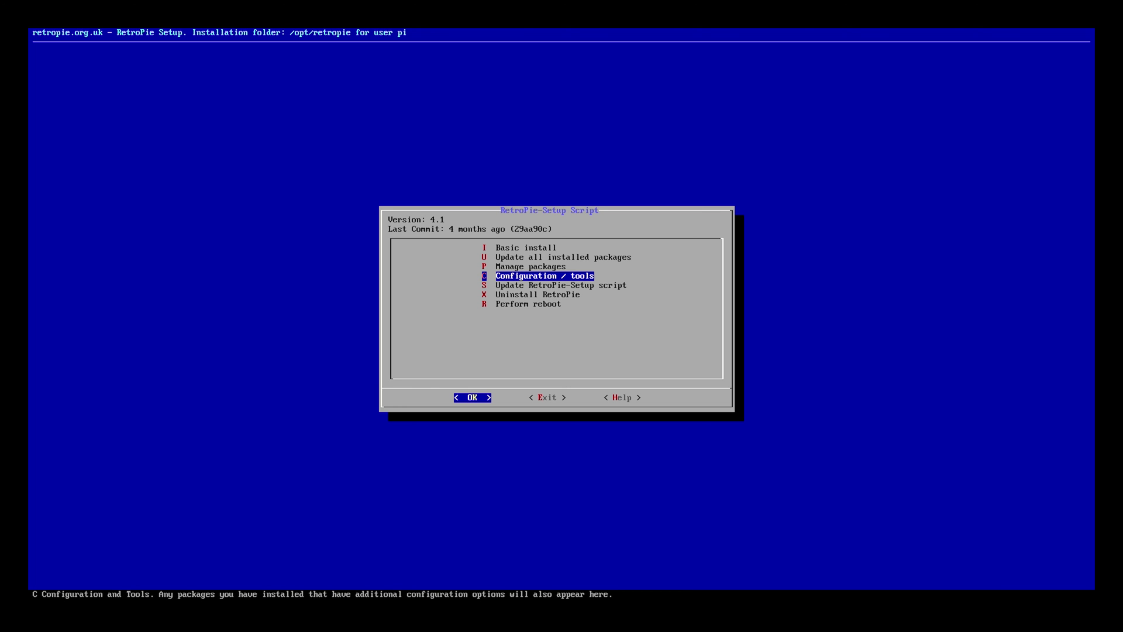
key("Right")
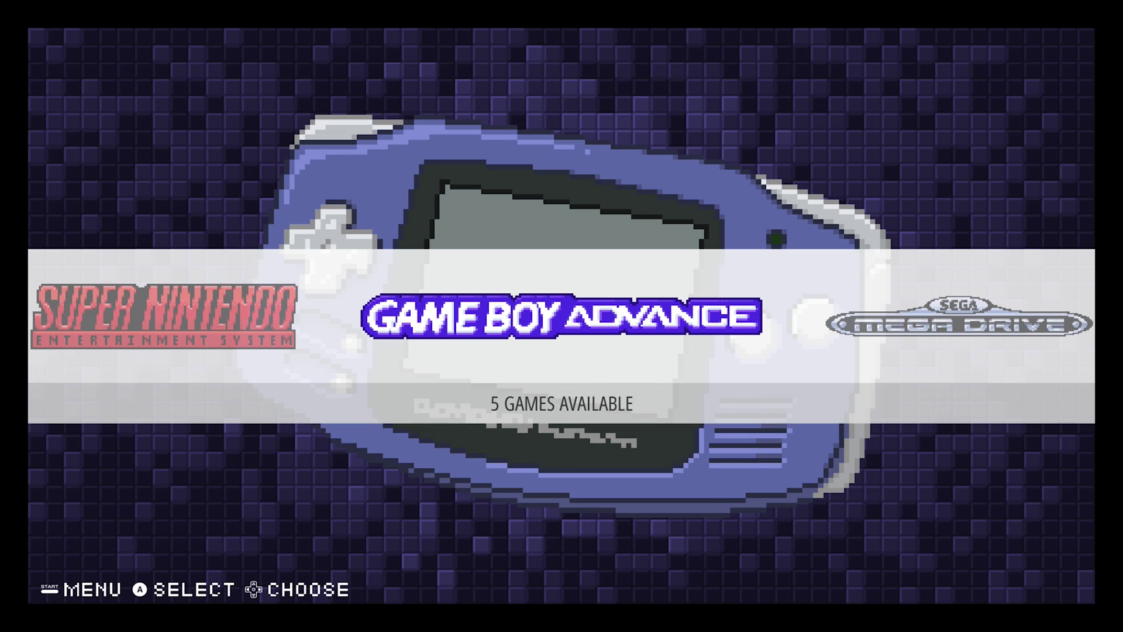
Browse the five Game Boy Advance games' box art and details, noting Pokemon - Fire Red has none
key("Return")
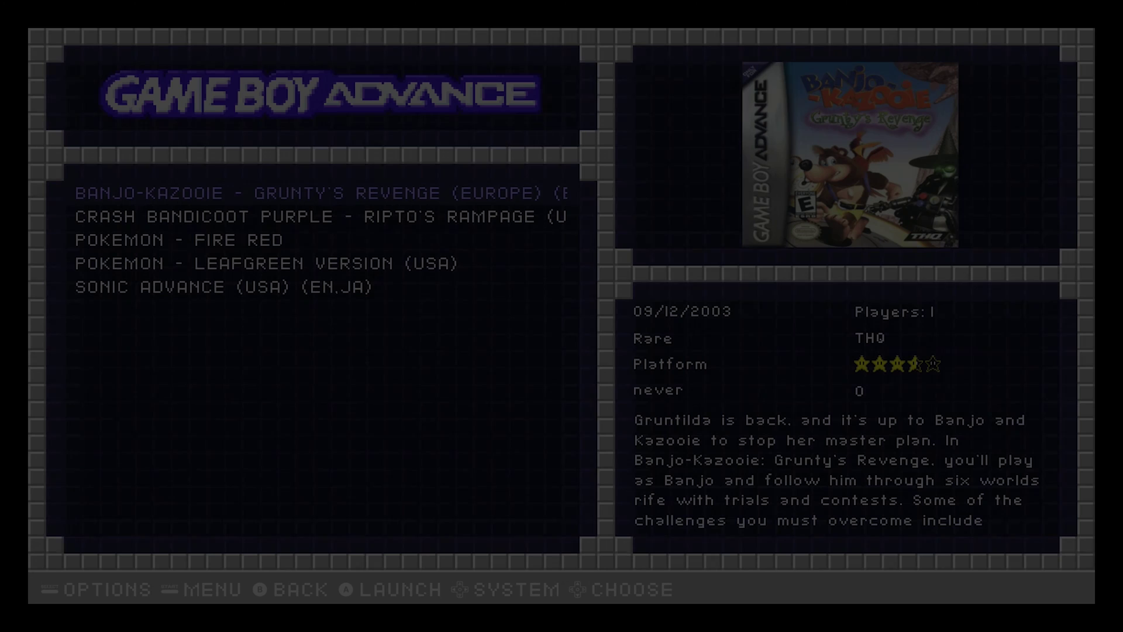
key("Down")
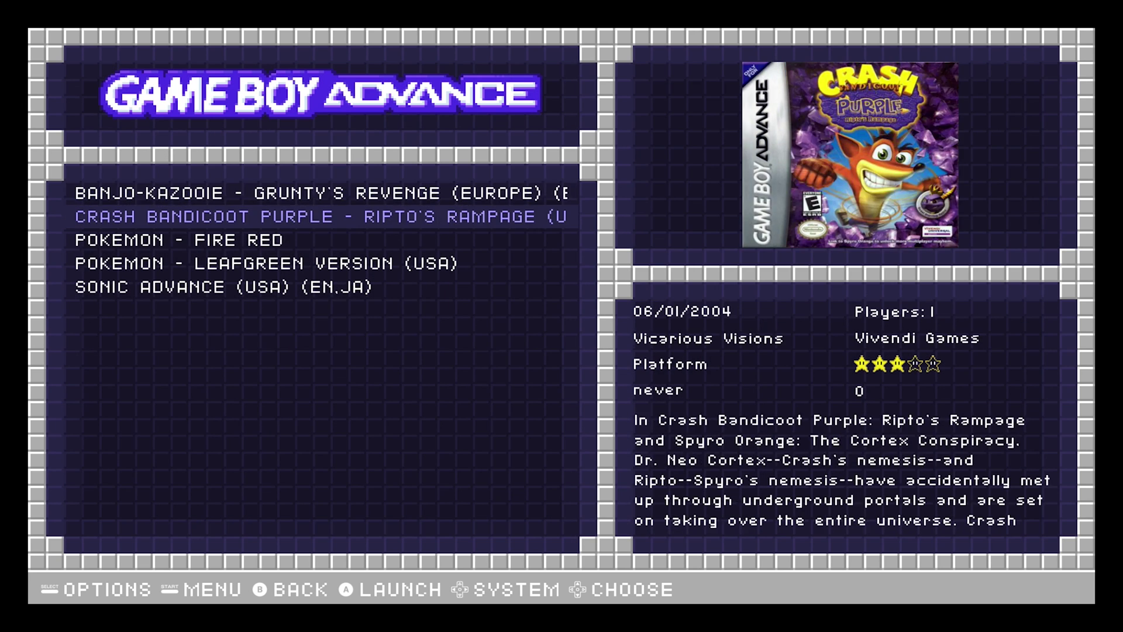
key("Down")
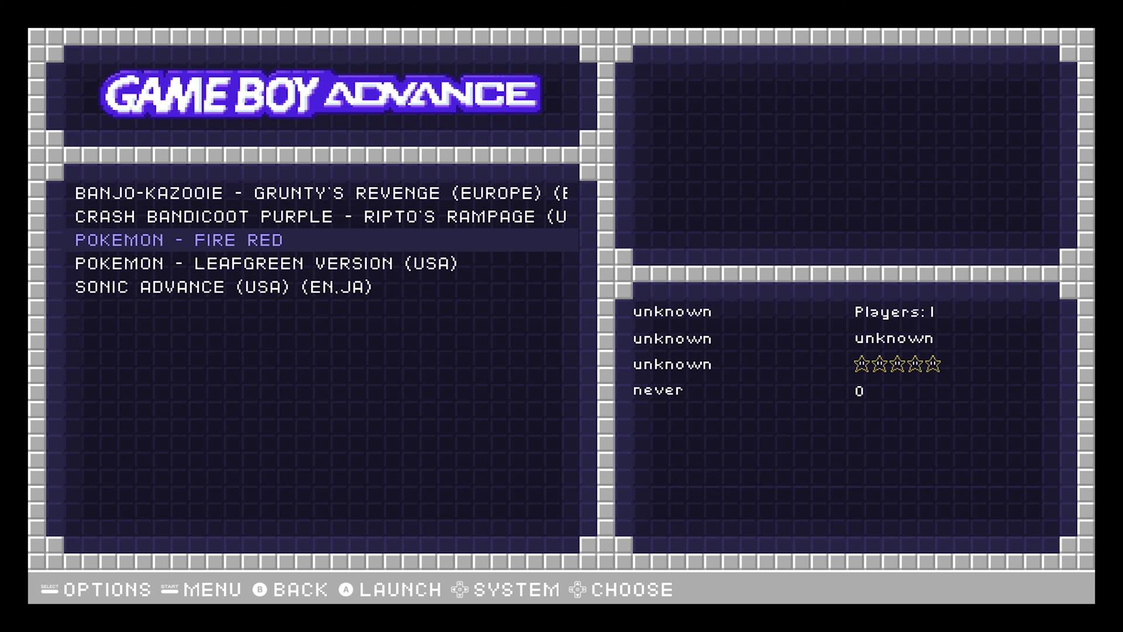
key("Down")
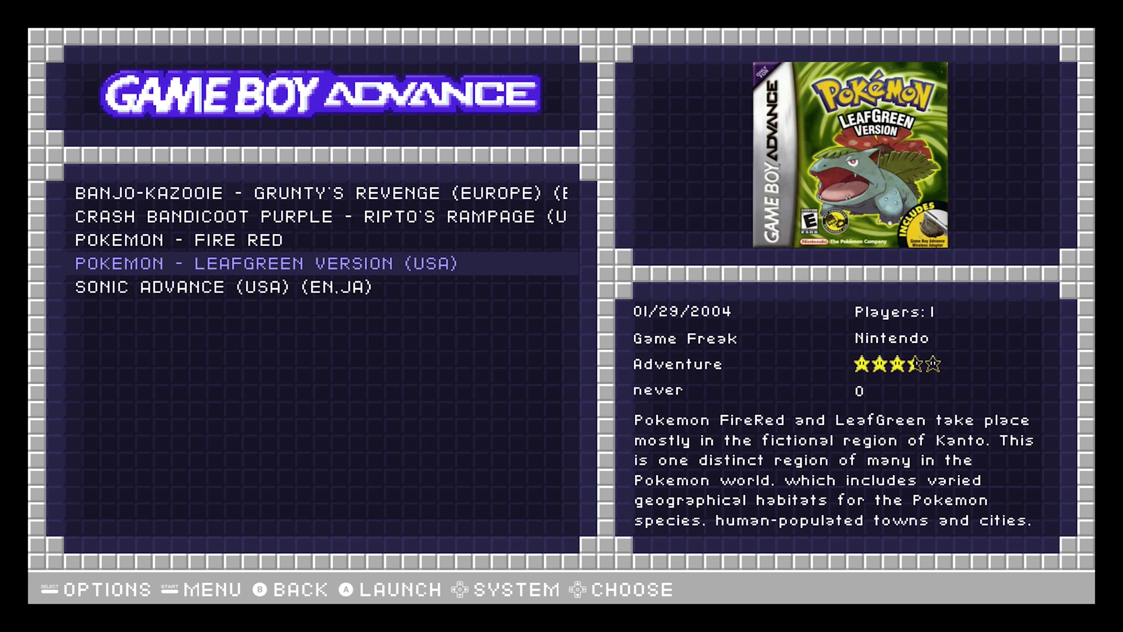
key("Down")
key("Up")
key("Up")
key("Down")
key("Up")
key("Down")
key("Down")
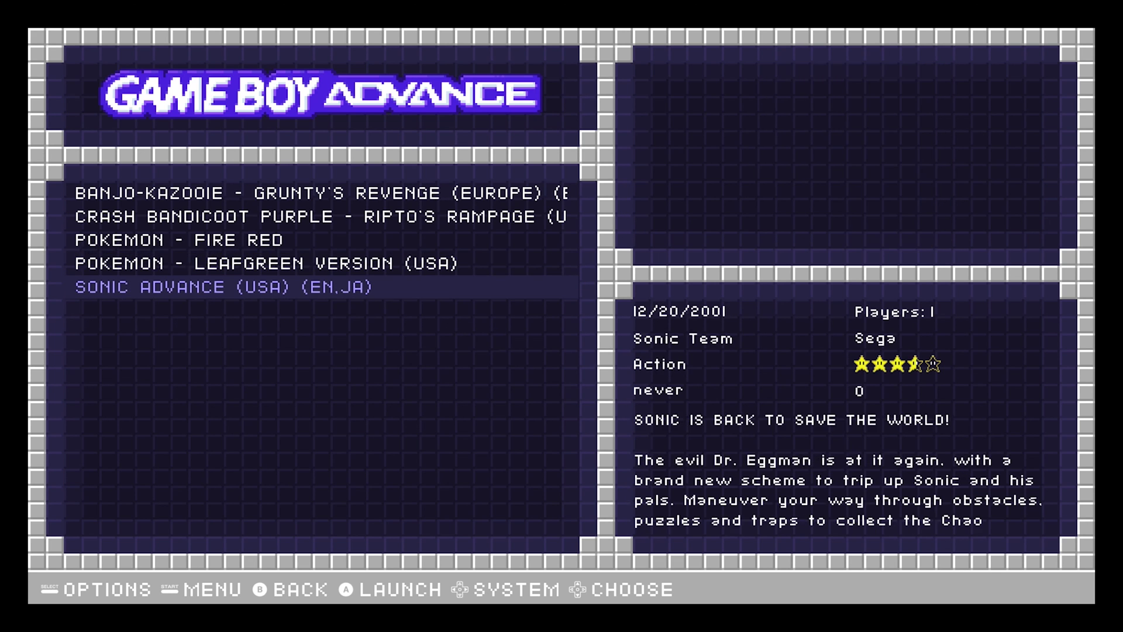
key("Up")
key("Up")
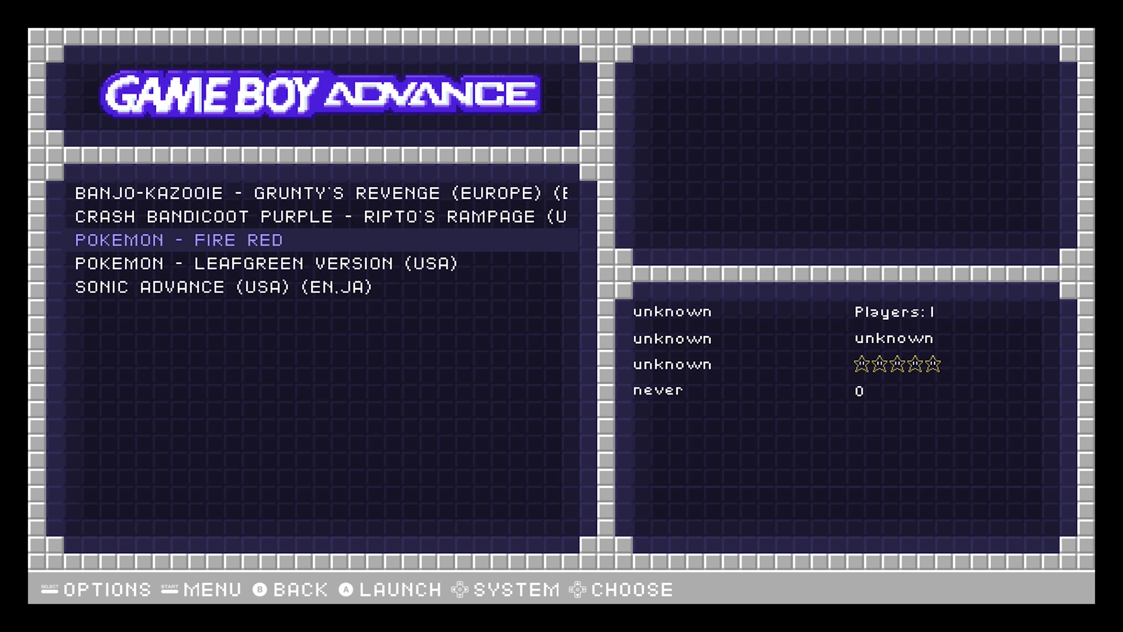
key("F2")
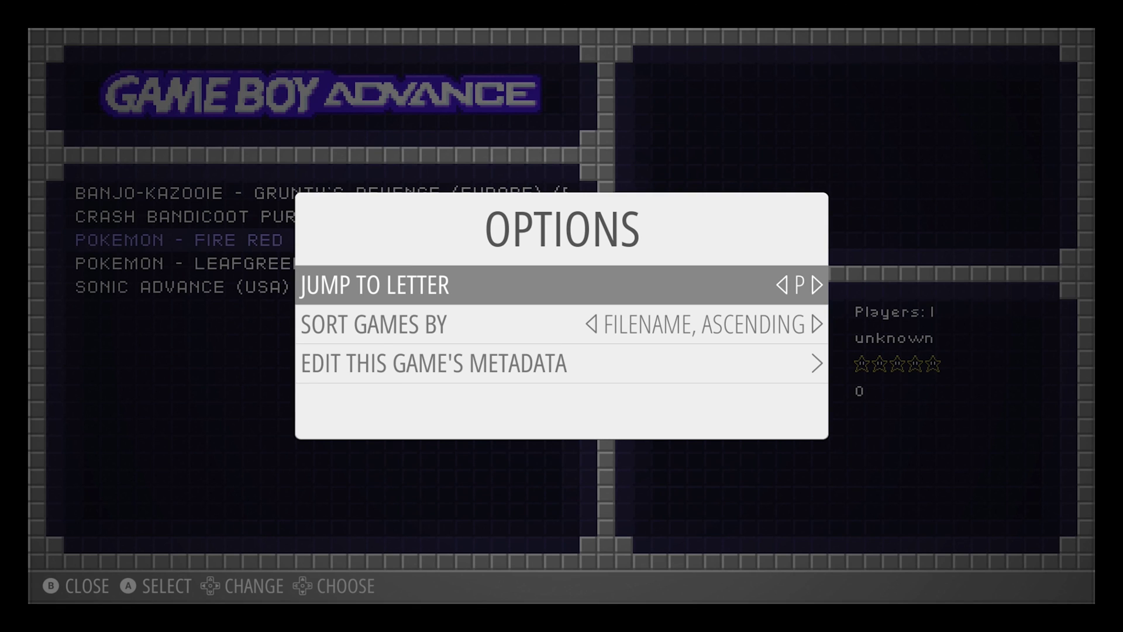
key("Down")
key("Down")
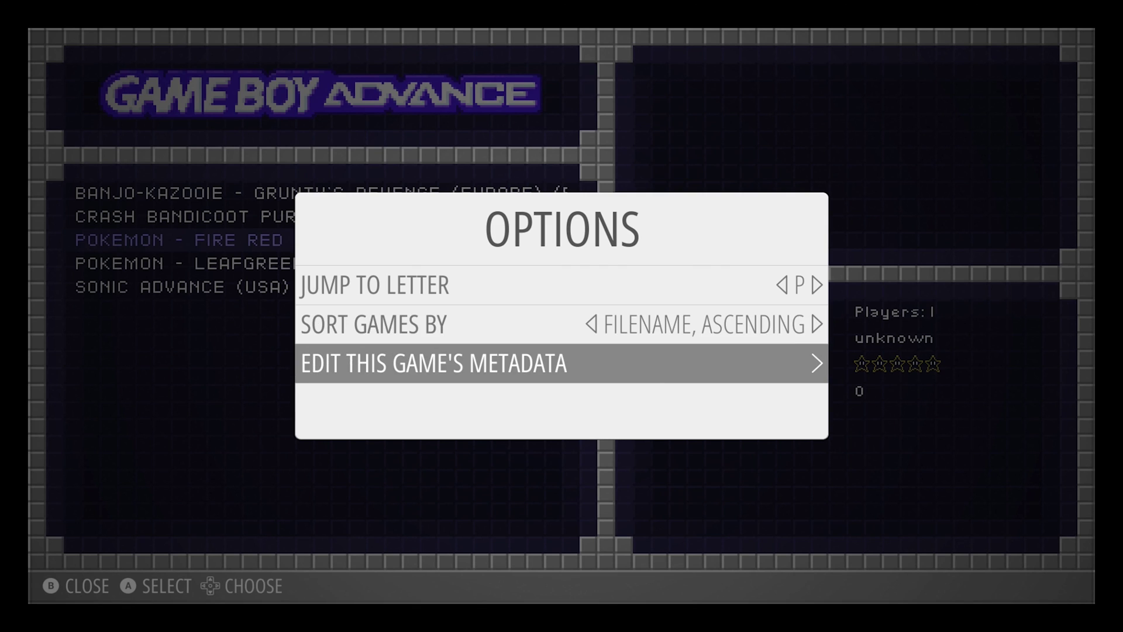
key("Up")
key("Down")
key("Return")
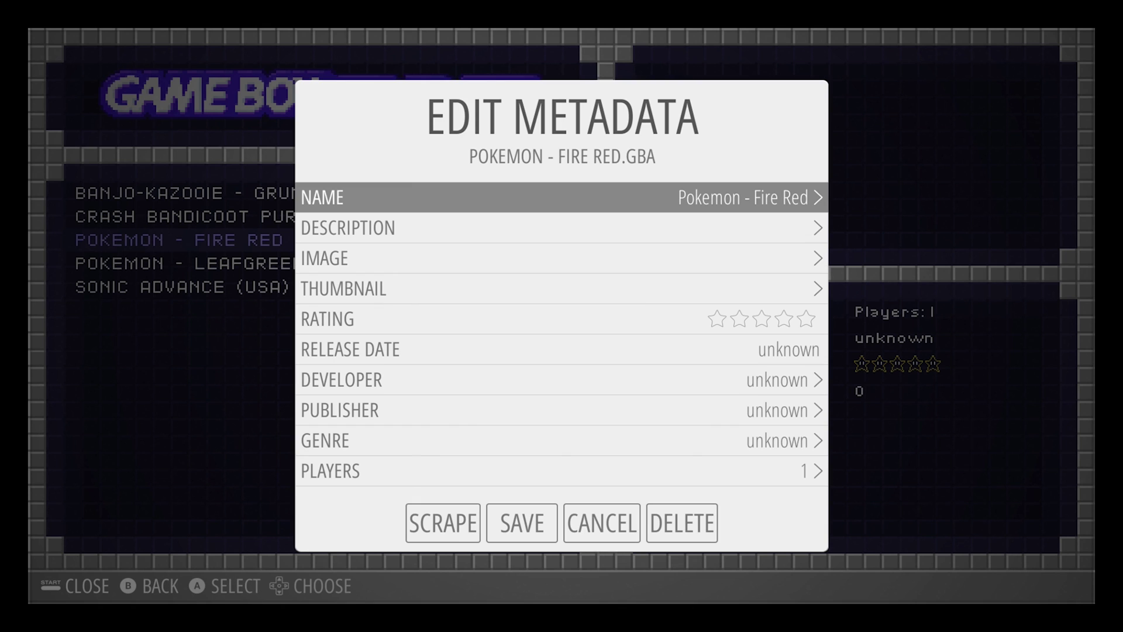
key("Down")
key("Down")
key("Down")
key("Down")
key("Down")
key("Down")
key("Down")
key("Down")
key("Down")
key("Down")
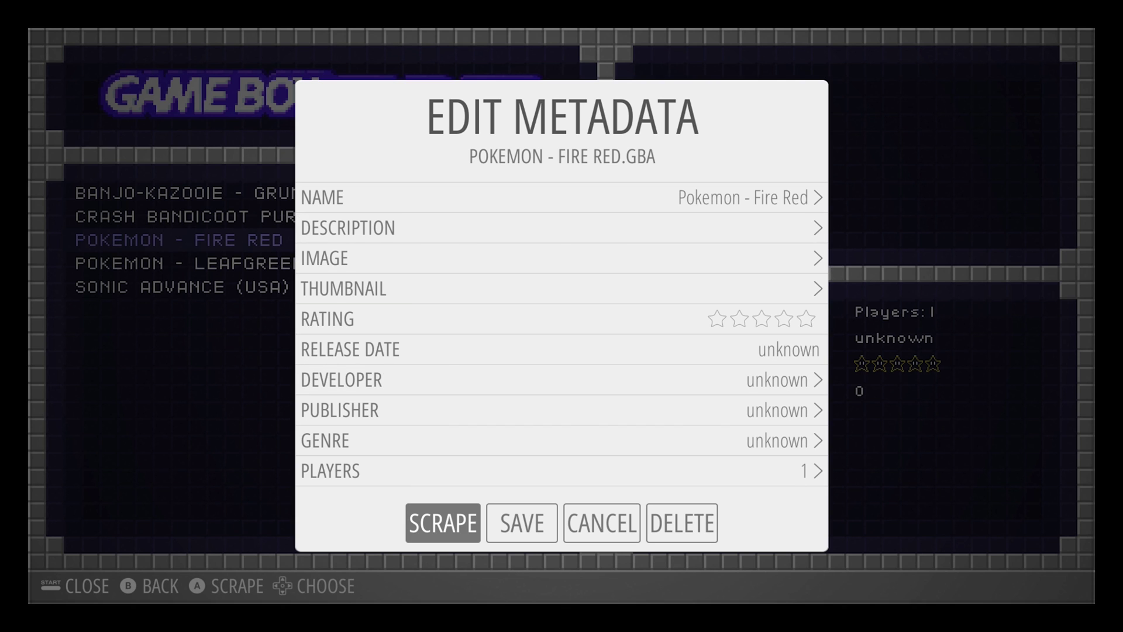
key("Up")
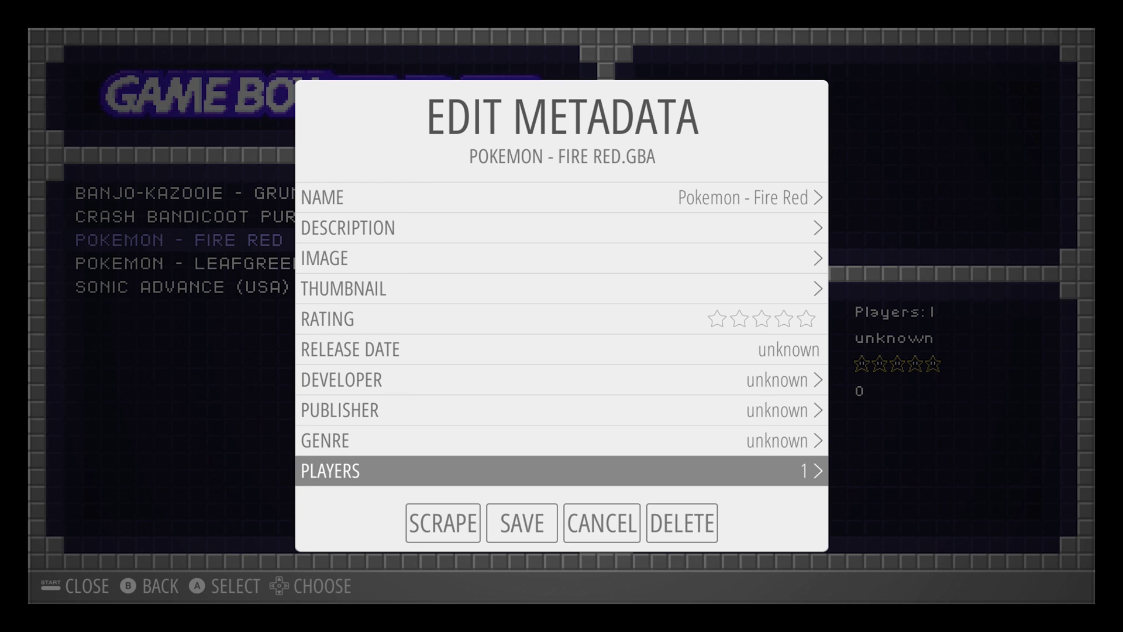
key("Up")
key("Up")
key("Up")
key("Up")
key("Up")
key("Up")
key("Up")
key("Up")
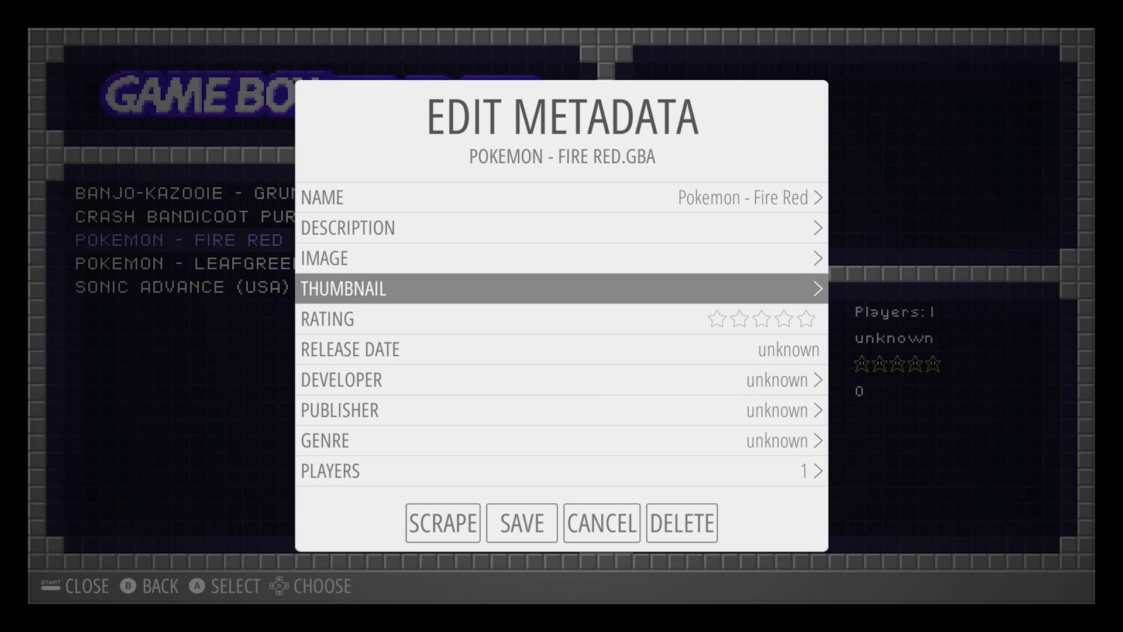
key("Up")
key("Down")
key("Down")
key("Down")
key("Down")
key("Down")
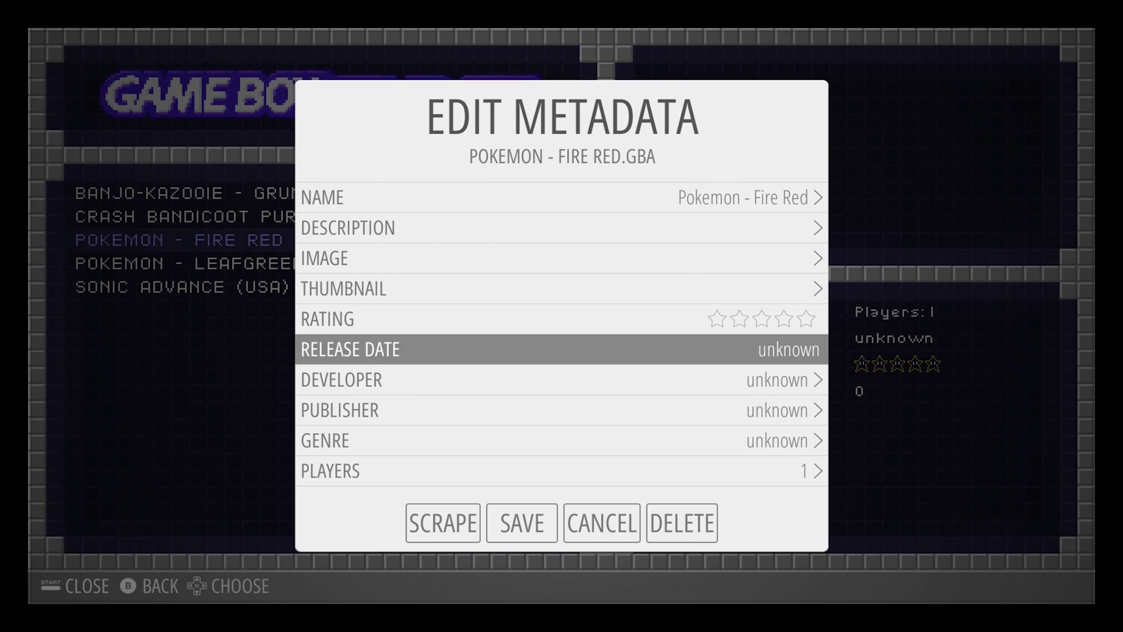
key("Down")
key("Escape")
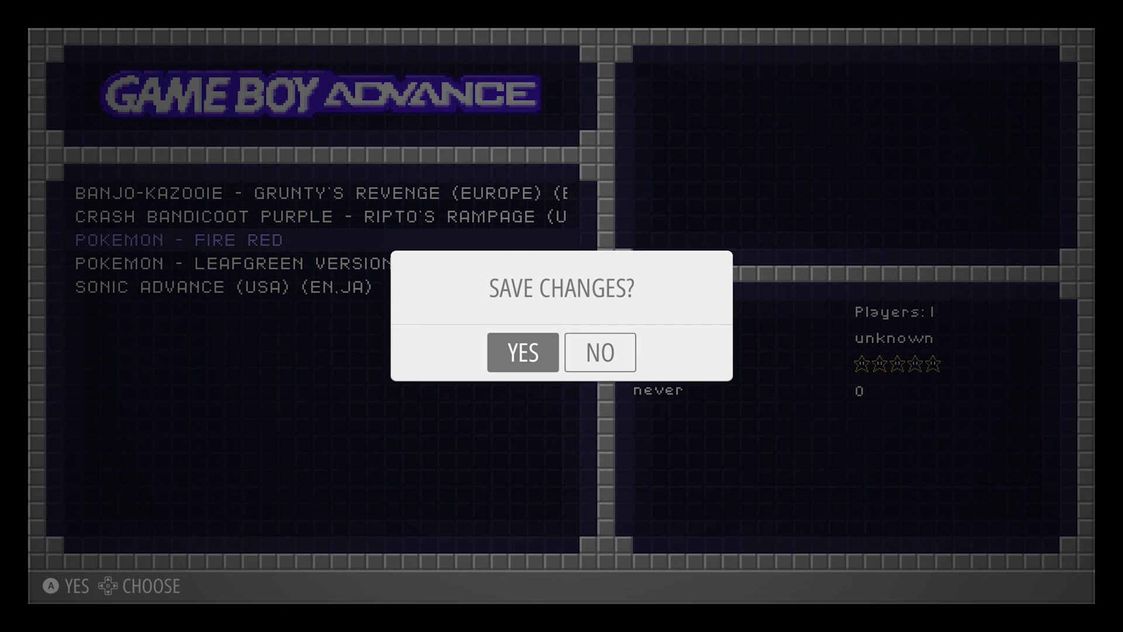
key("Right")
key("Return")
key("Escape")
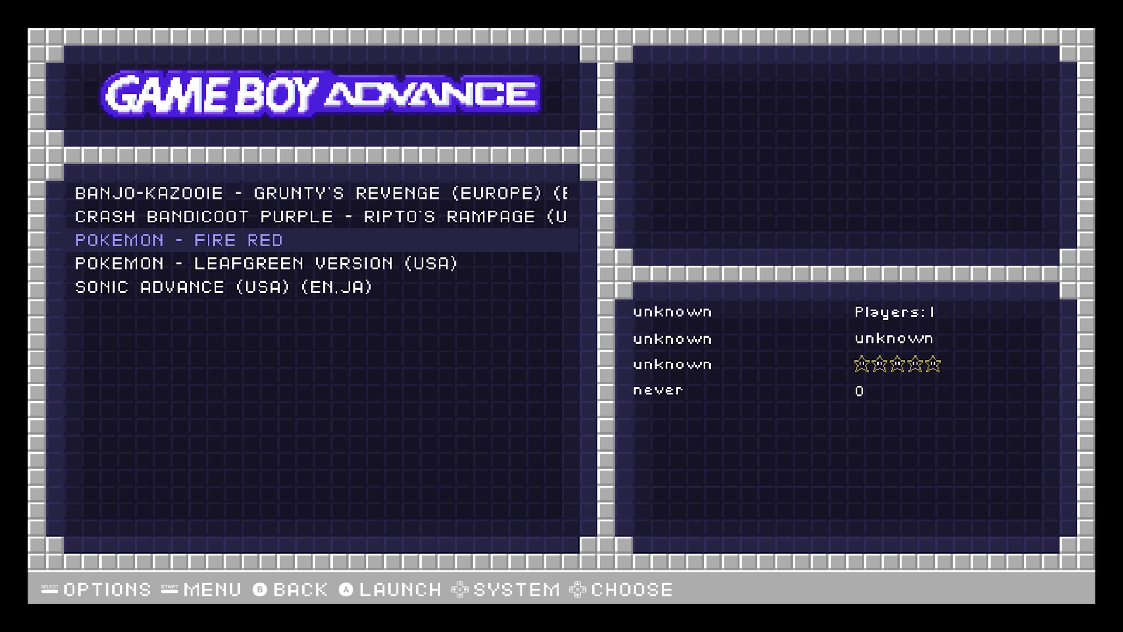
Select Crash Bandicoot Purple to show its box art, release date, developer, genre and description
key("Up")
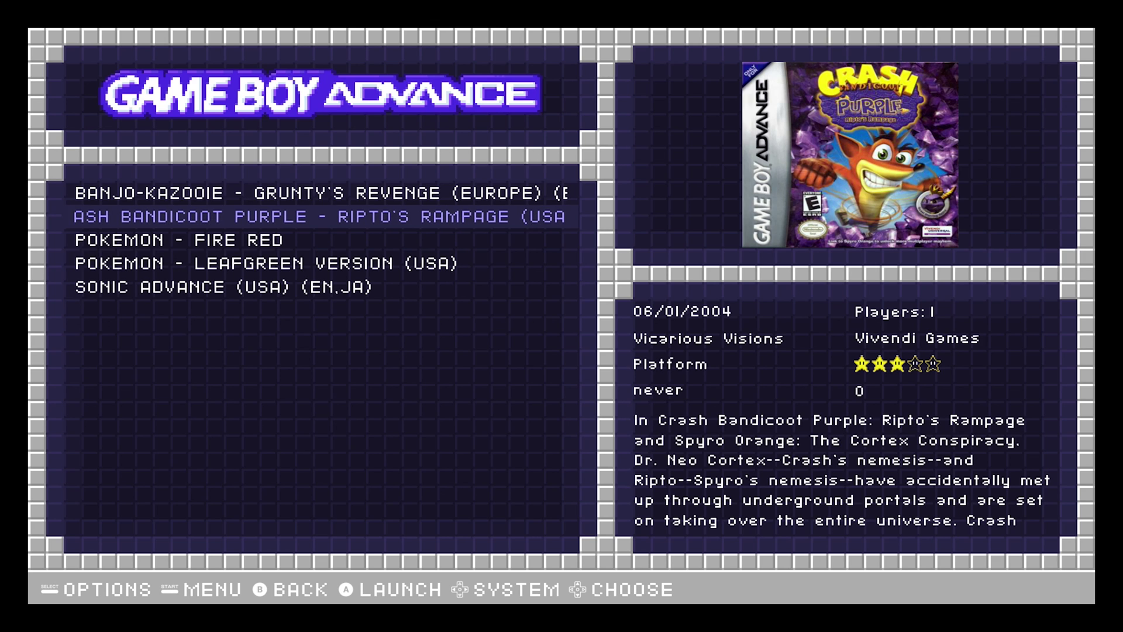